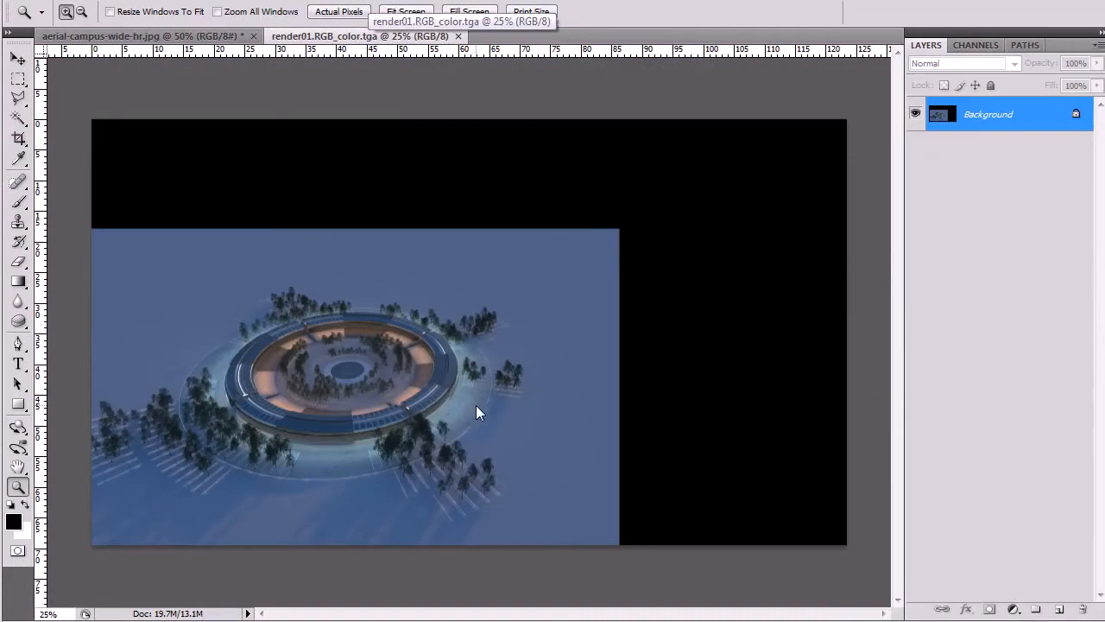
Examine the circular building in render01.RGB_color.tga and the campus surroundings in aerial-campus-wide-hr.jpg up close.
left_click_drag(394, 449, 475, 330)
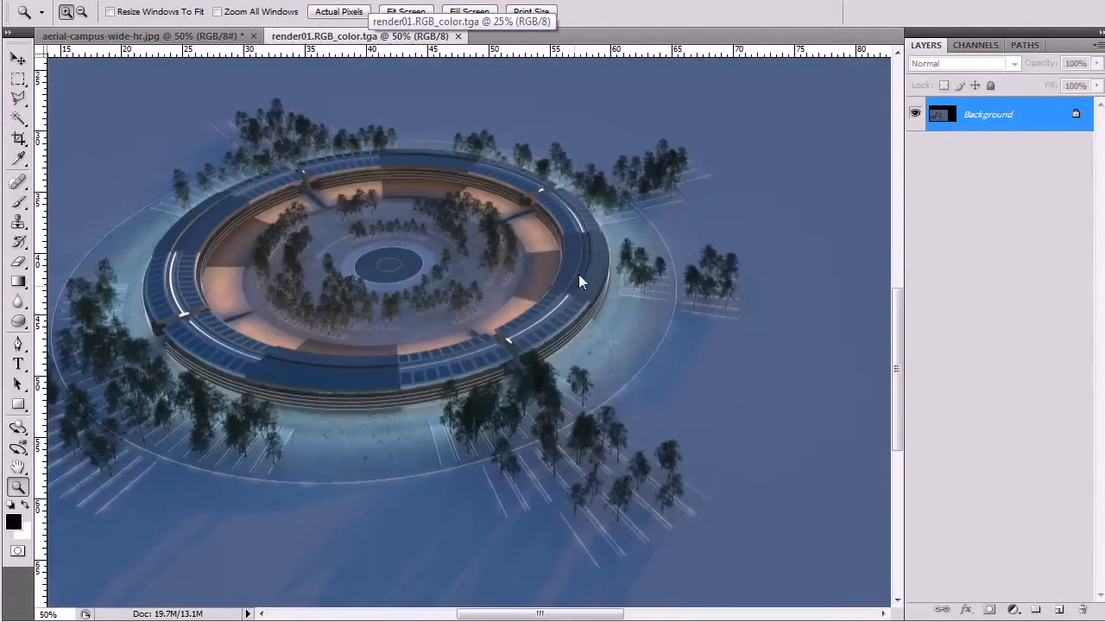
left_click_drag(424, 417, 481, 434)
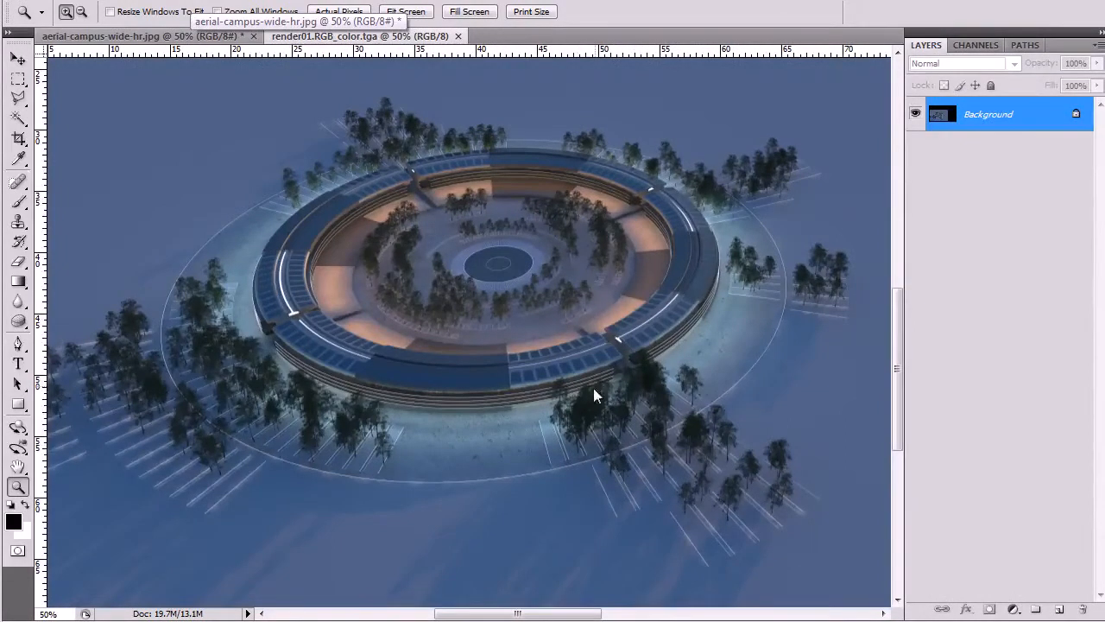
left_click(183, 36)
left_click(456, 386)
left_click(460, 385, "alt")
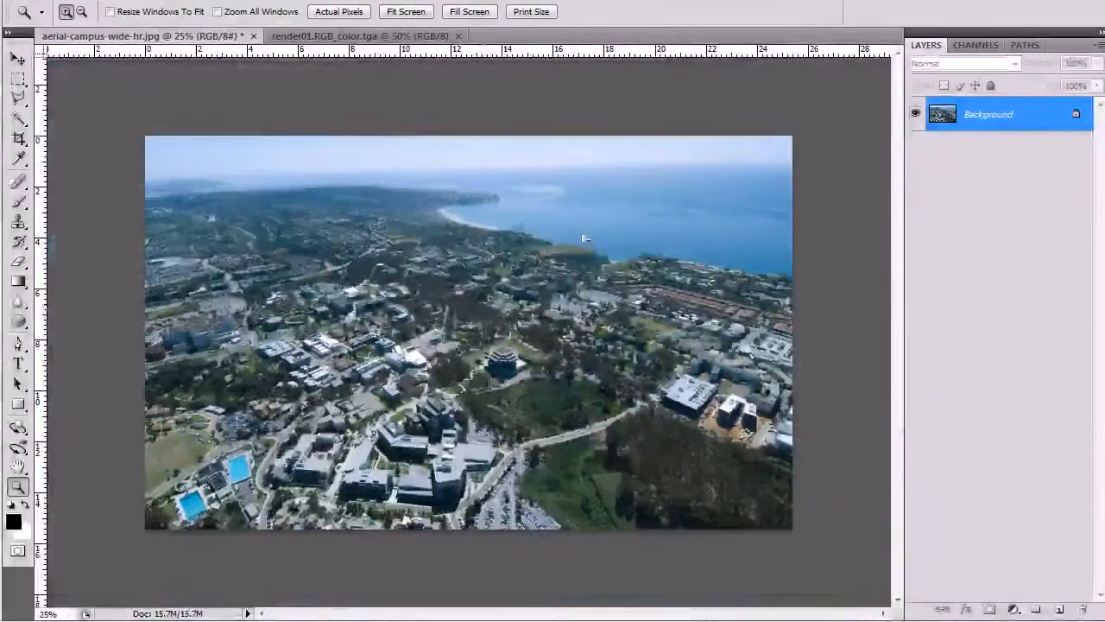
left_click(694, 321)
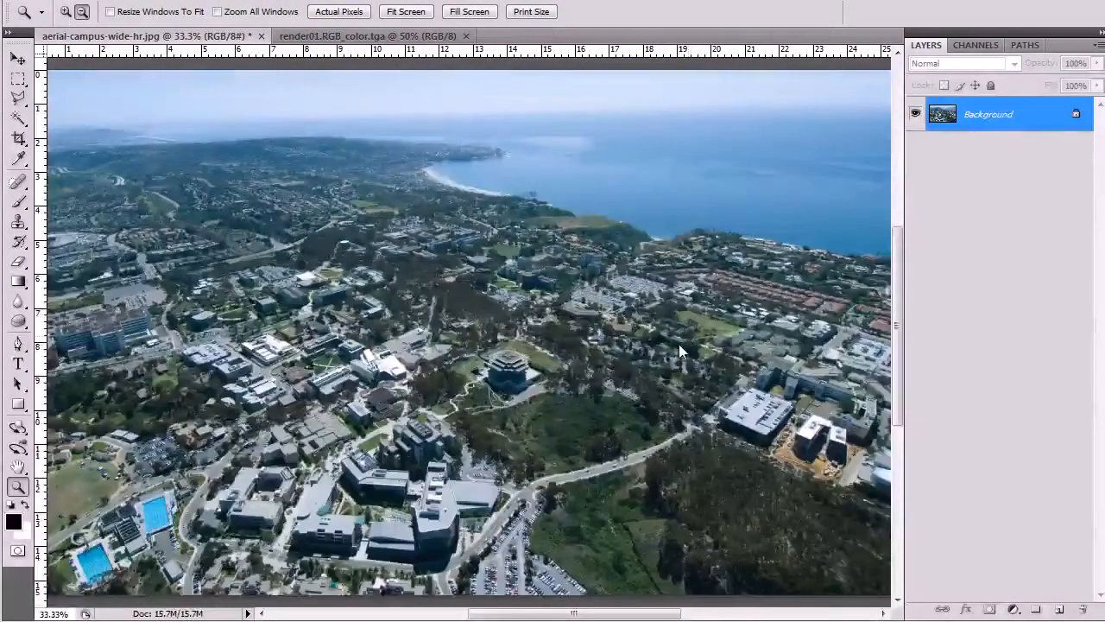
left_click(679, 344, "alt")
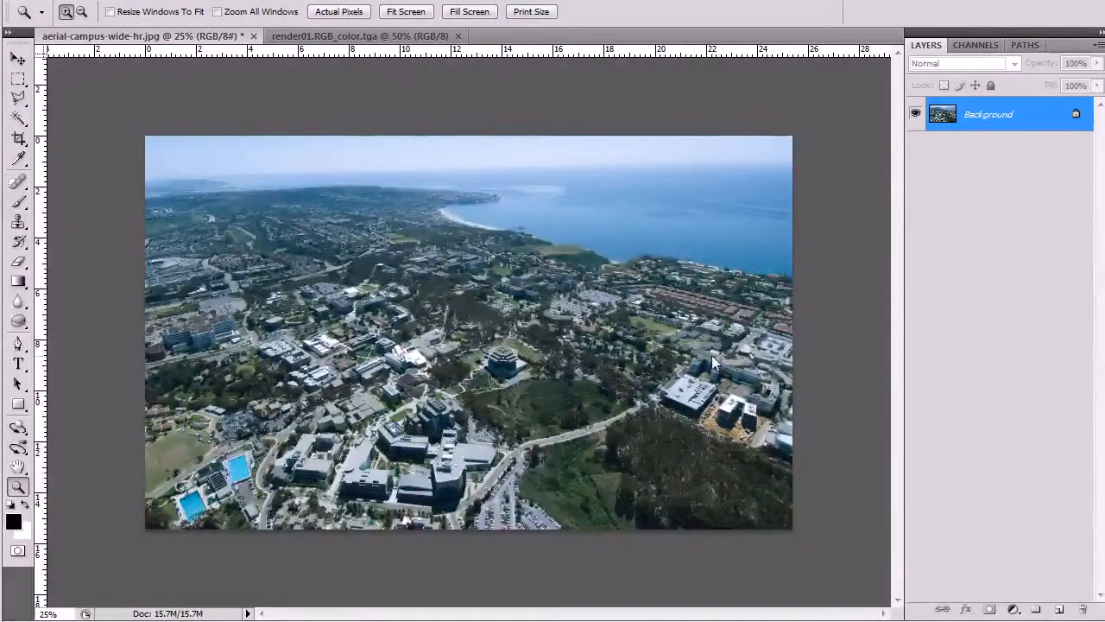
left_click(436, 397)
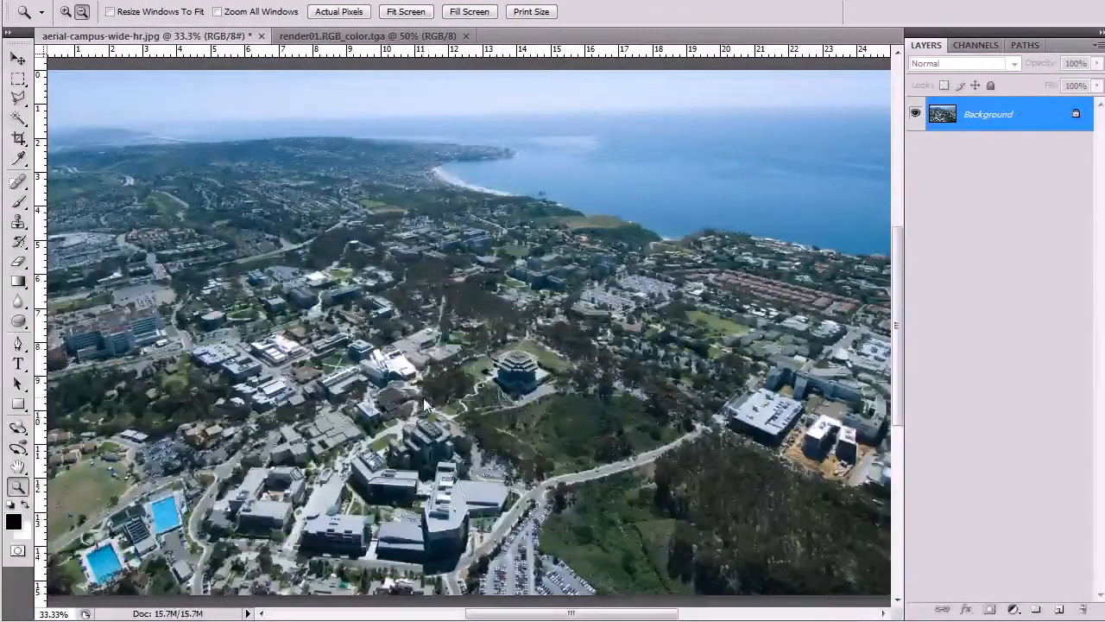
left_click(426, 403, "alt")
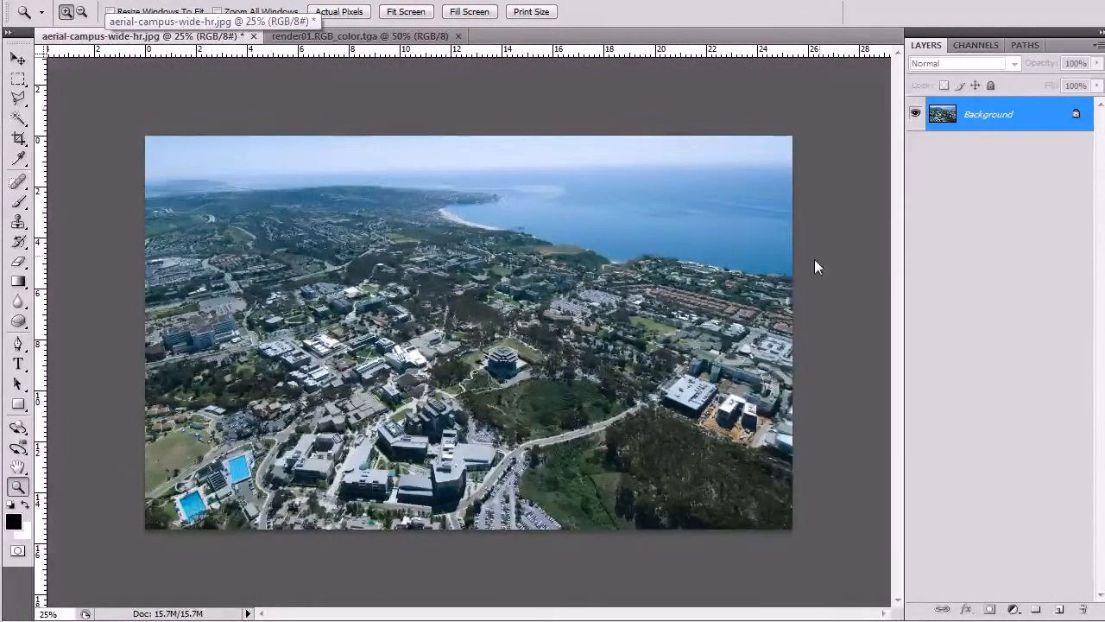
left_click(485, 366)
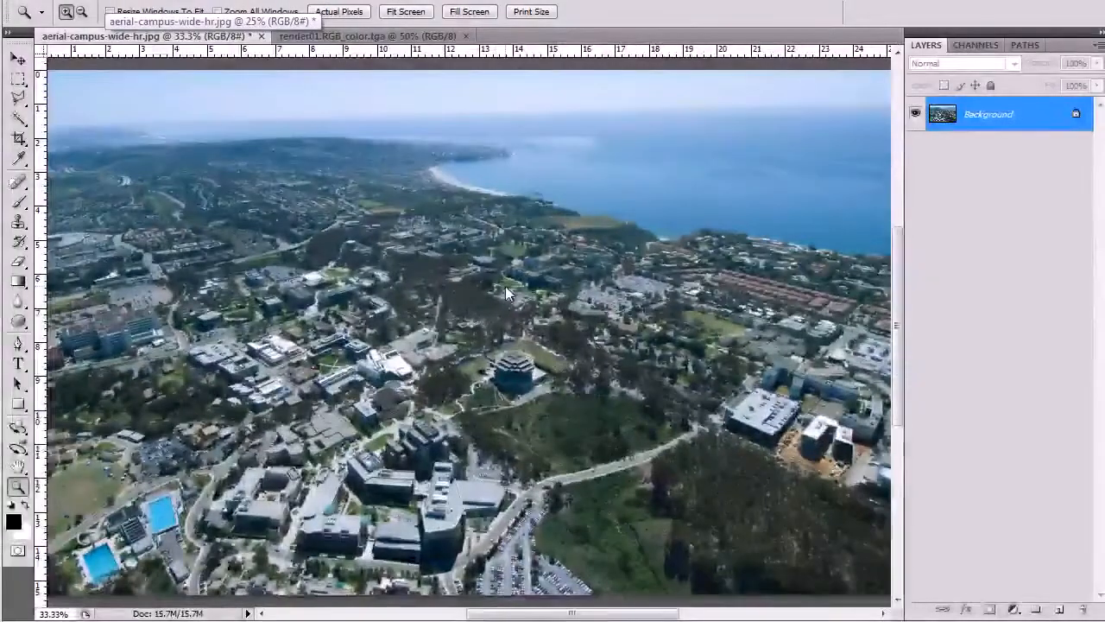
left_click(438, 378, "alt")
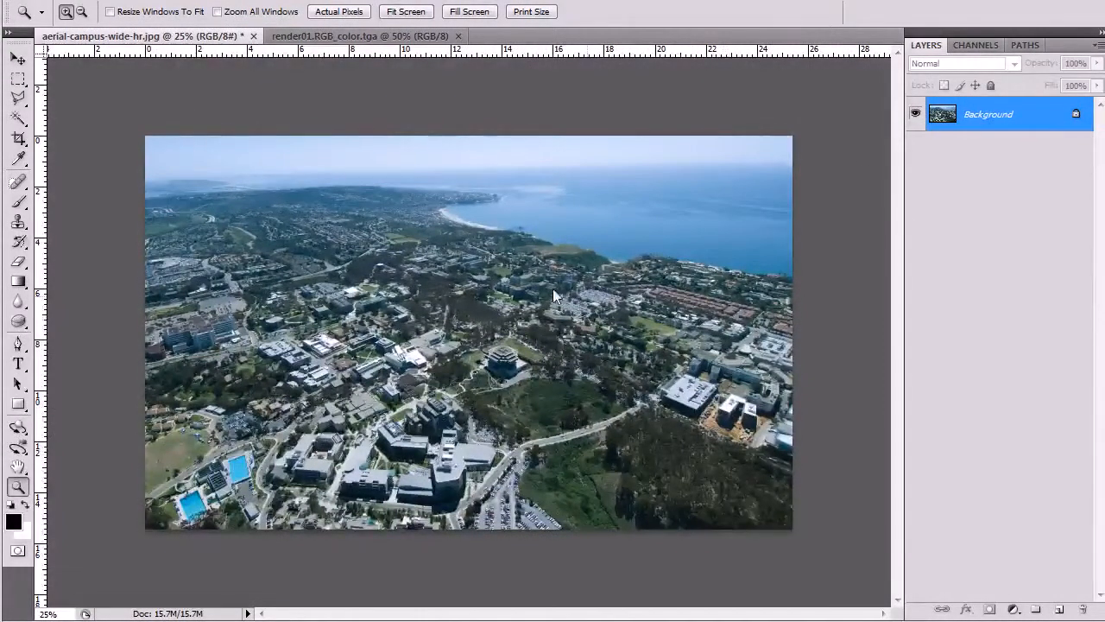
Place render01.RGB_color from the render01 folder into the aerial campus photo, fitted to the full canvas.
key("ctrl+a")
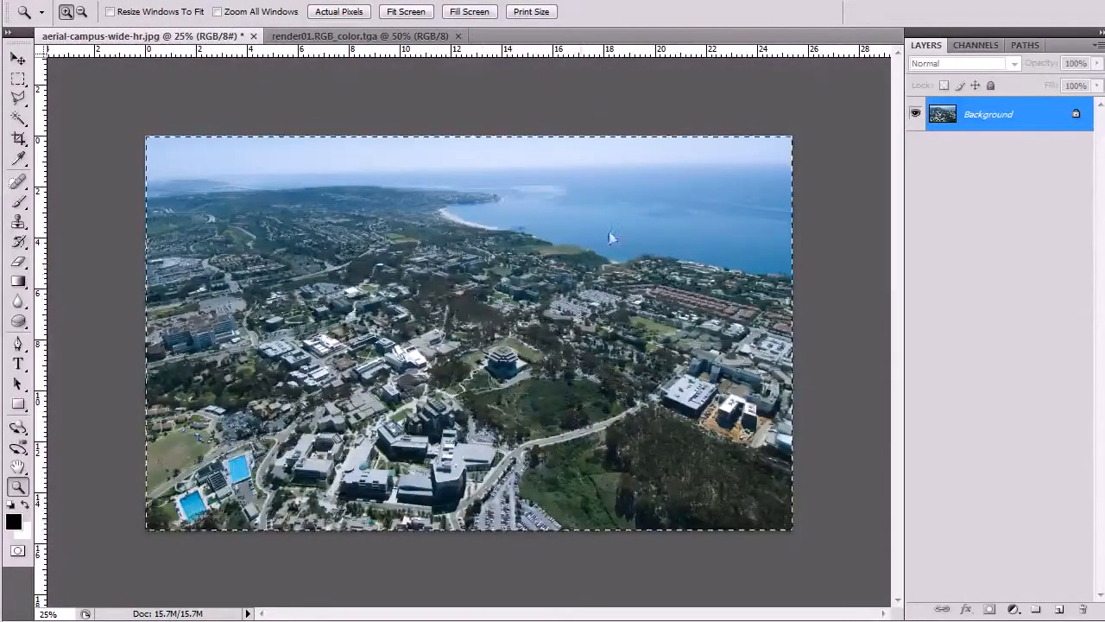
left_click(50, 2)
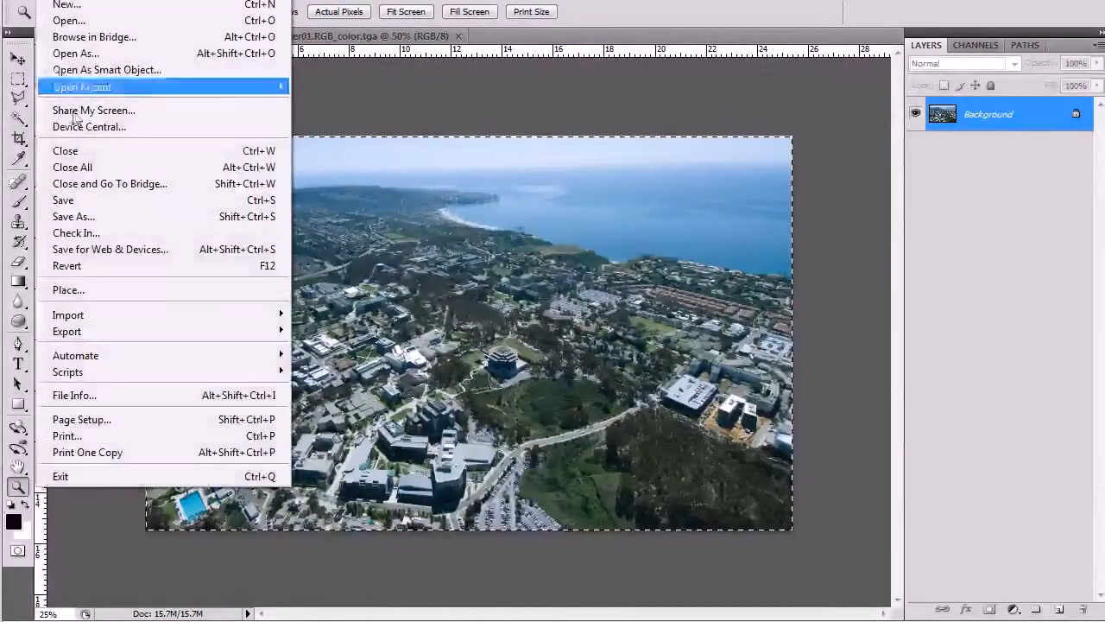
left_click(191, 291)
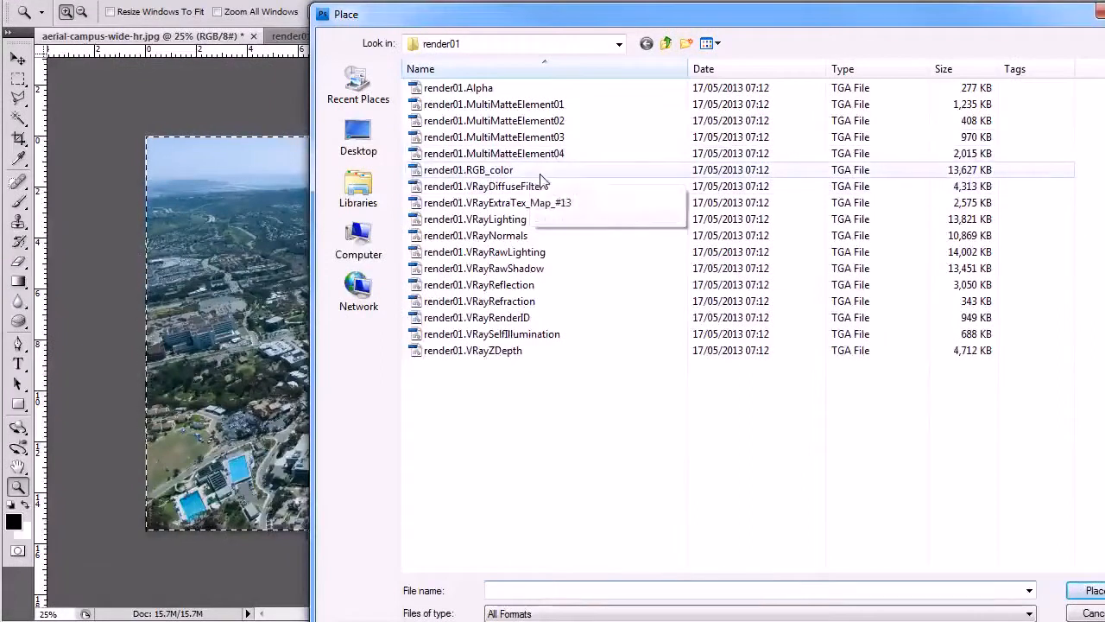
left_click(550, 173)
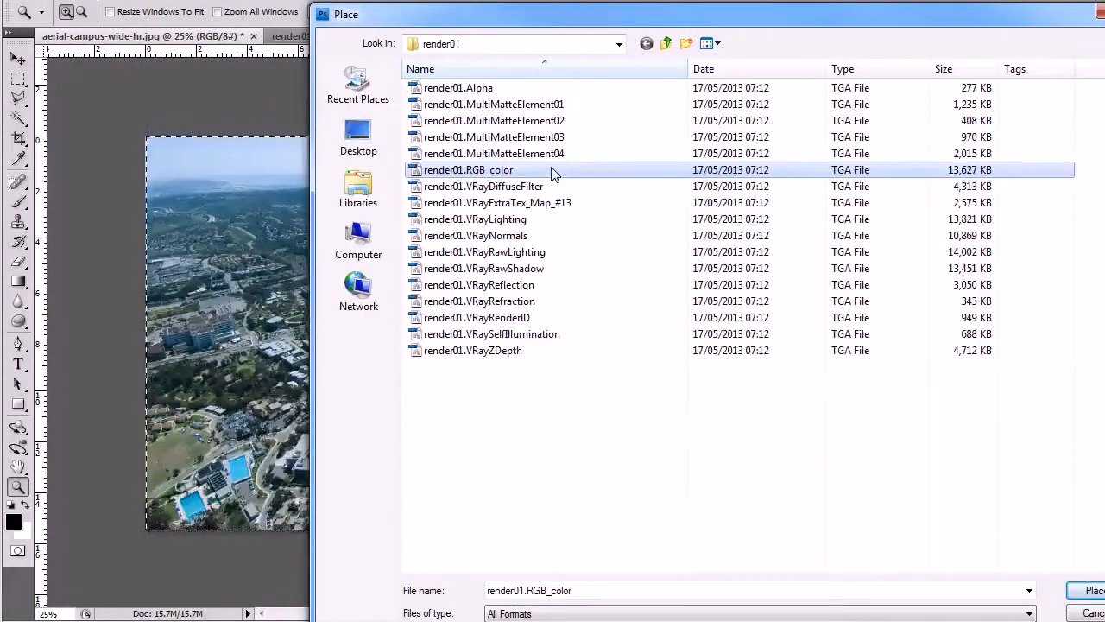
double_click(550, 171)
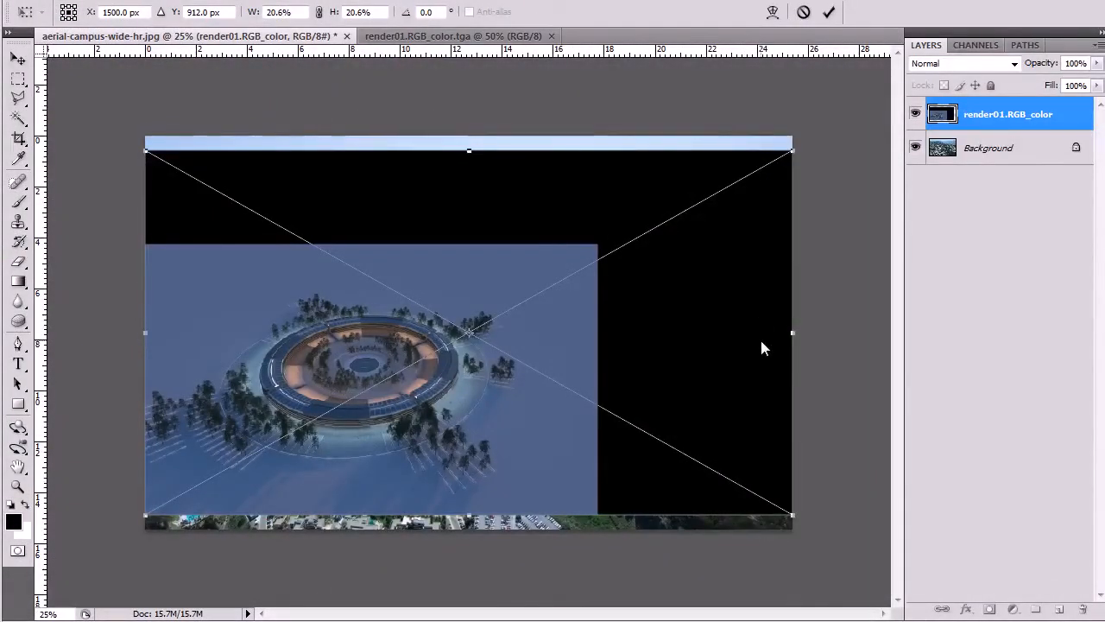
key("Return")
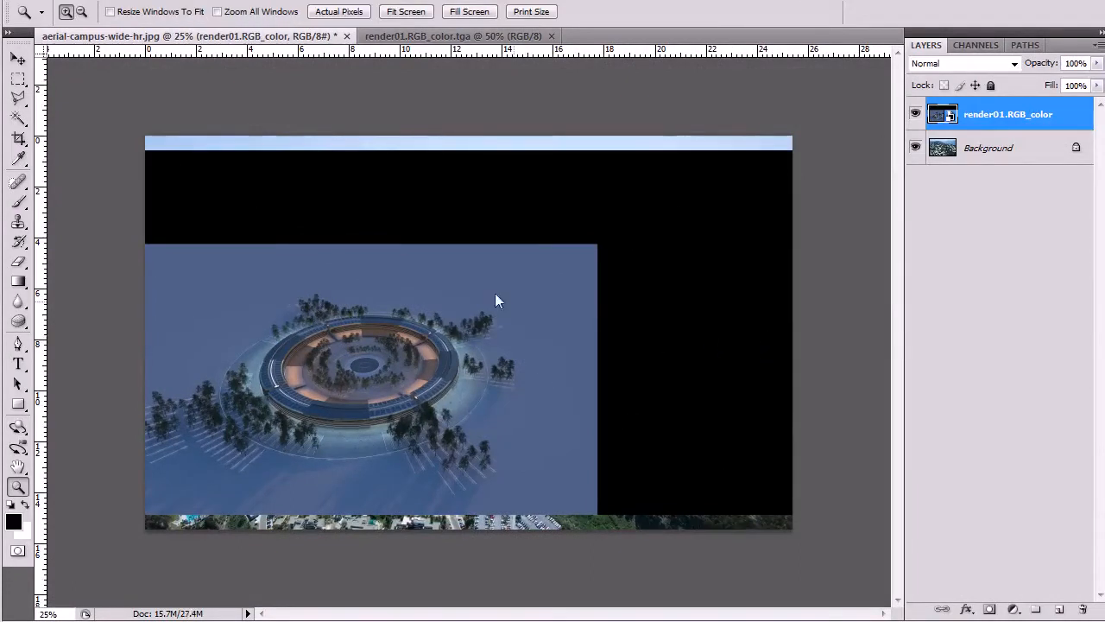
Place render01.MultiMatteElement01 above the RGB color layer, fitted to the full canvas.
key("ctrl+a")
left_click(54, 1)
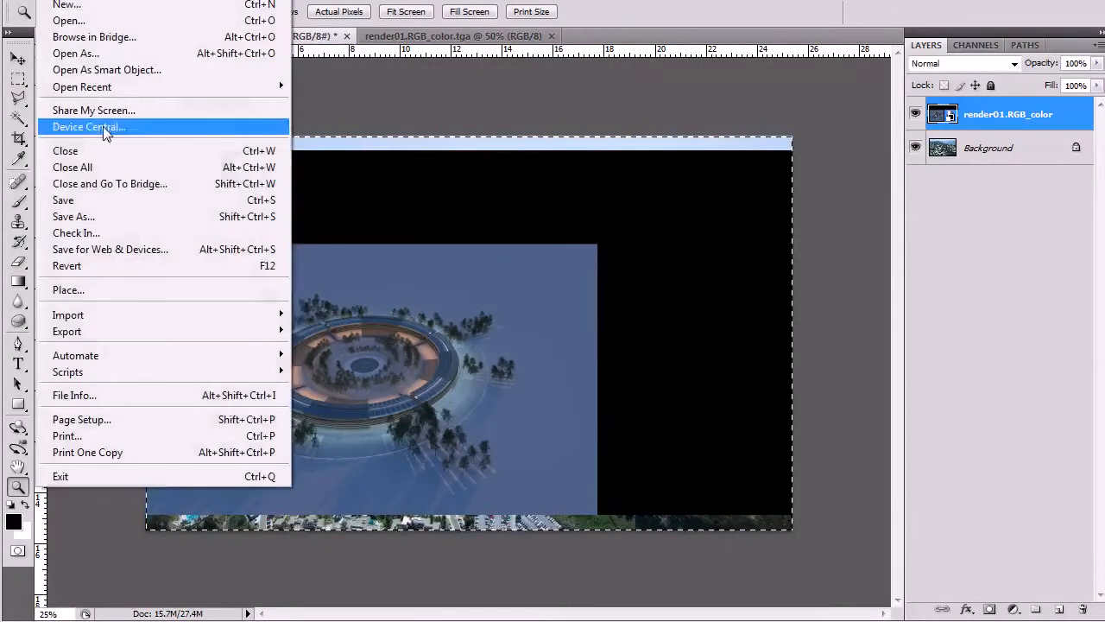
left_click(118, 289)
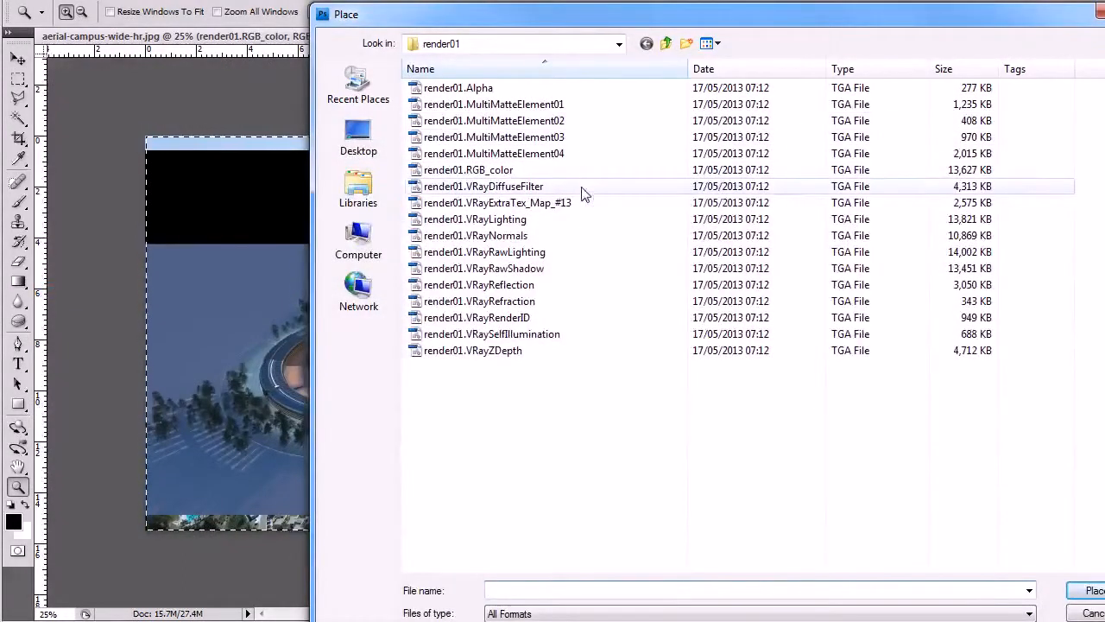
double_click(554, 104)
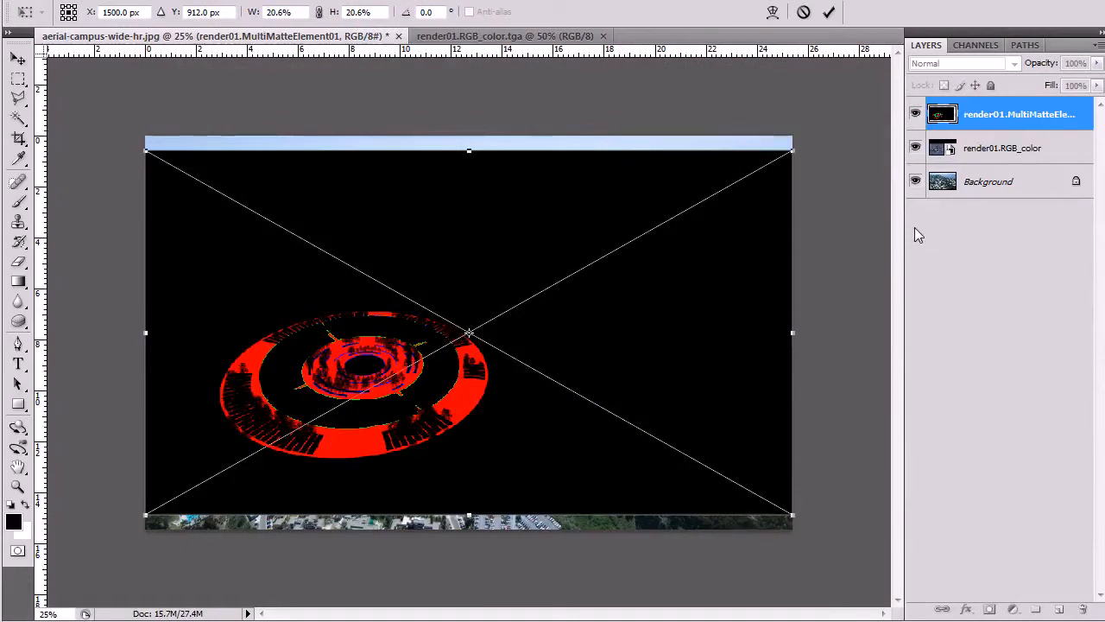
key("Return")
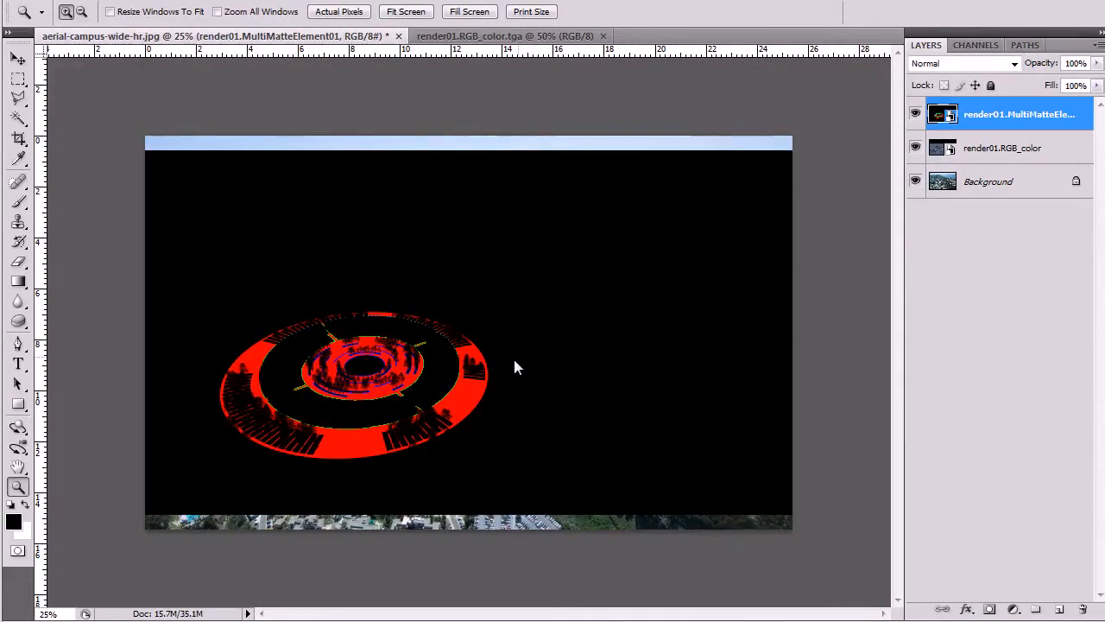
Examine the red, green and blue matte areas of the MultiMatteElement01 layer up close.
left_click(385, 423)
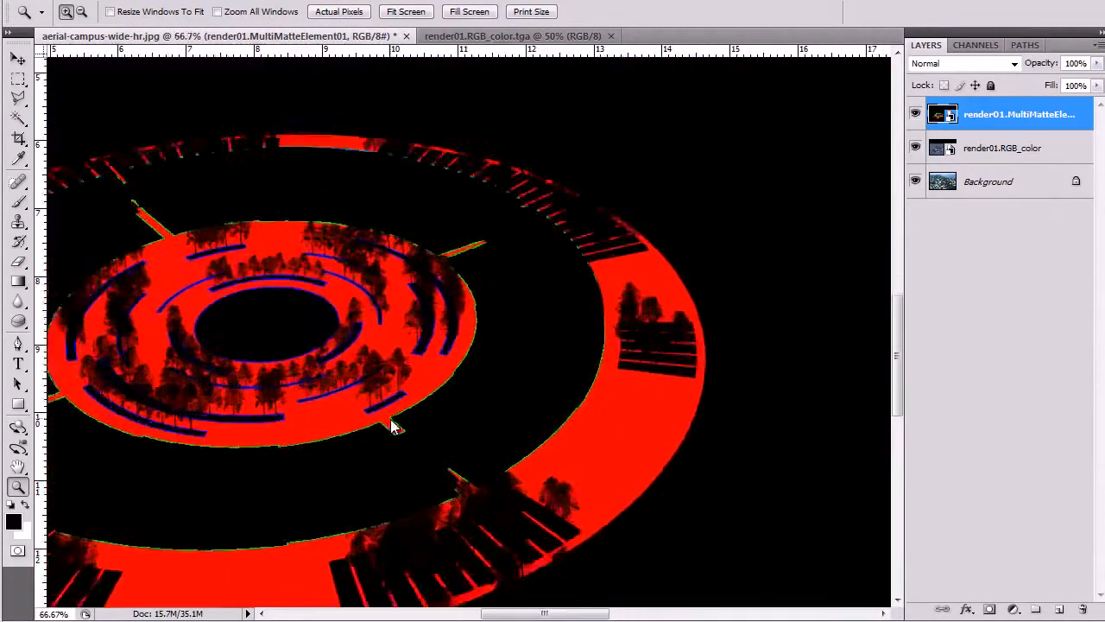
left_click(391, 421)
left_click(393, 414)
left_click(394, 412, "alt")
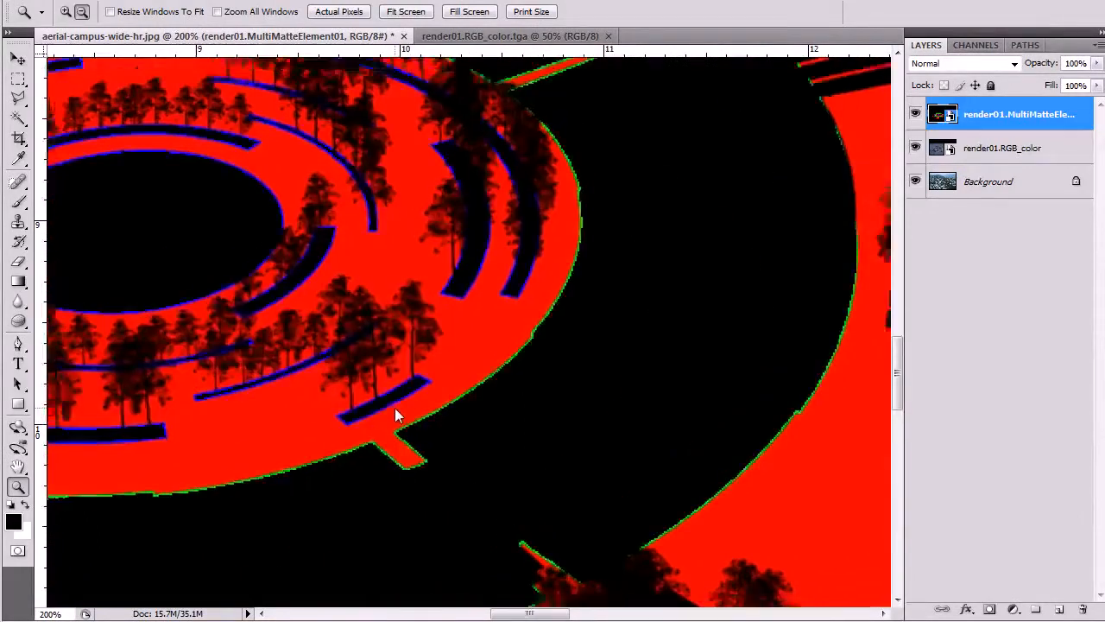
left_click(396, 414, "alt")
left_click(397, 414, "alt")
left_click(397, 414, "alt")
left_click(441, 362, "alt")
left_click(478, 243, "alt")
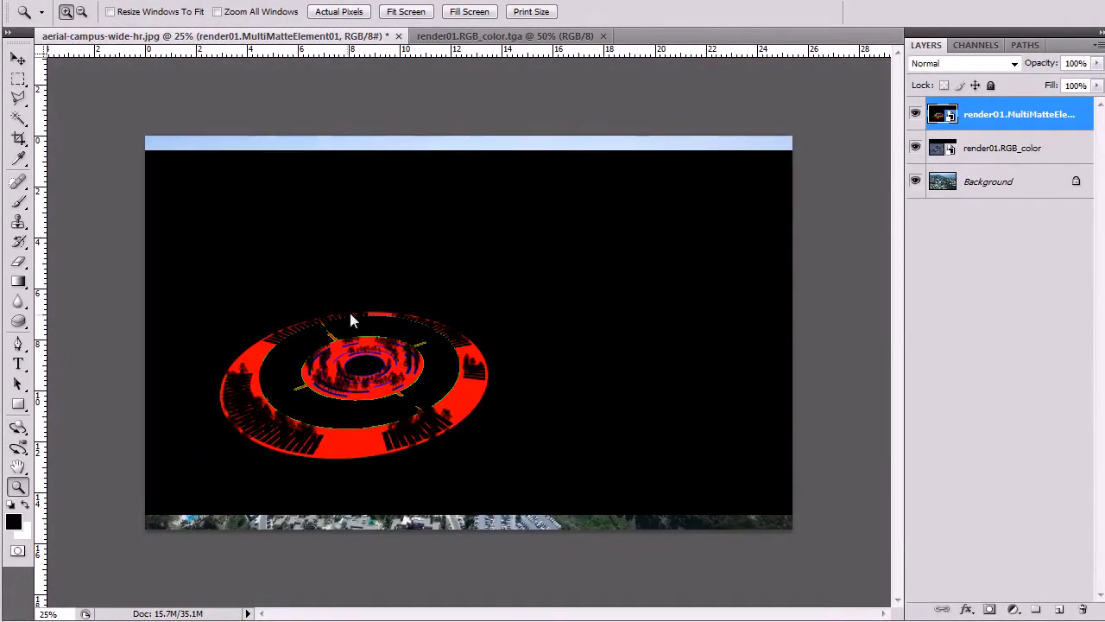
Check the render beneath the MultiMatteElement01 layer by briefly hiding that layer and outlining the rendered area with a temporary rectangular marquee.
left_click(1097, 86)
mouse_move(1094, 104)
left_mouse_down()
mouse_move(1062, 104)
mouse_move(1104, 101)
left_mouse_up()
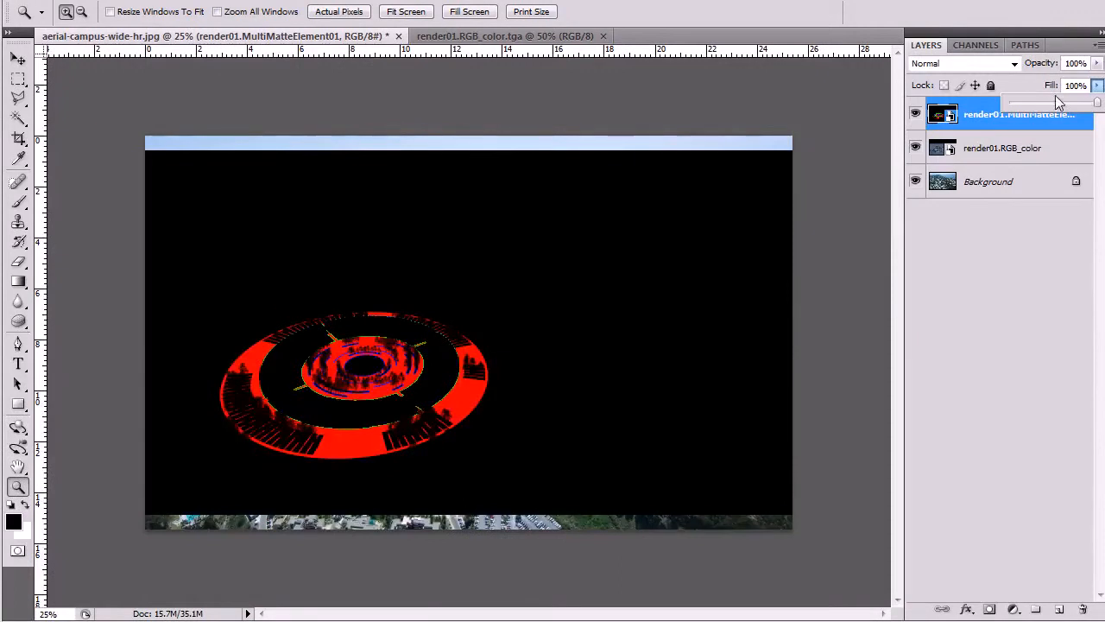
left_click(914, 115)
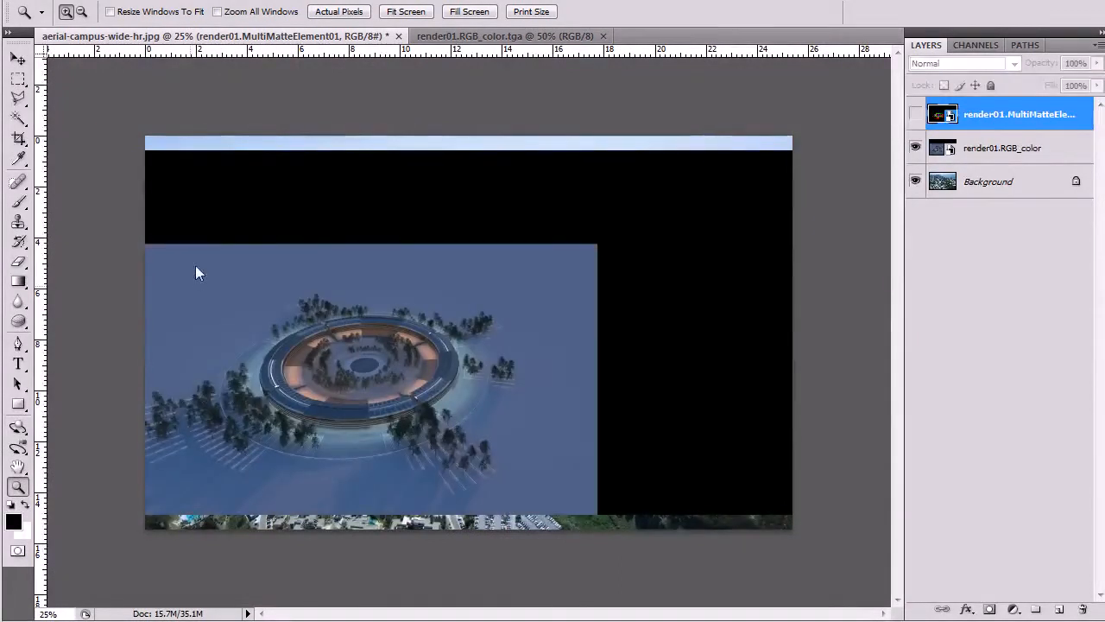
left_click(624, 247)
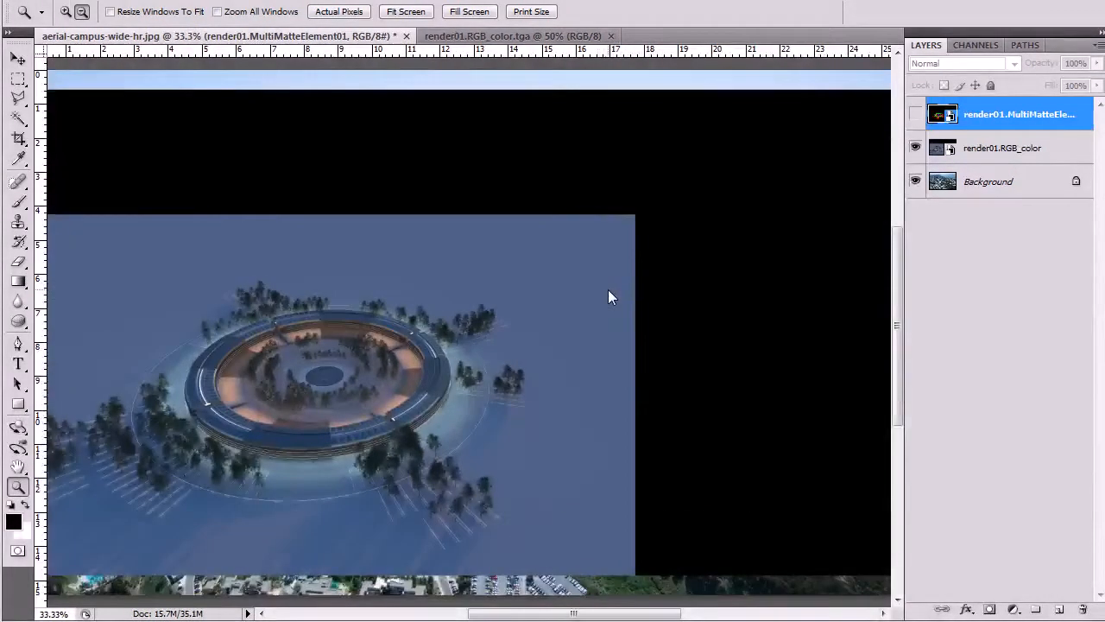
left_click(608, 289, "alt")
left_click(18, 78)
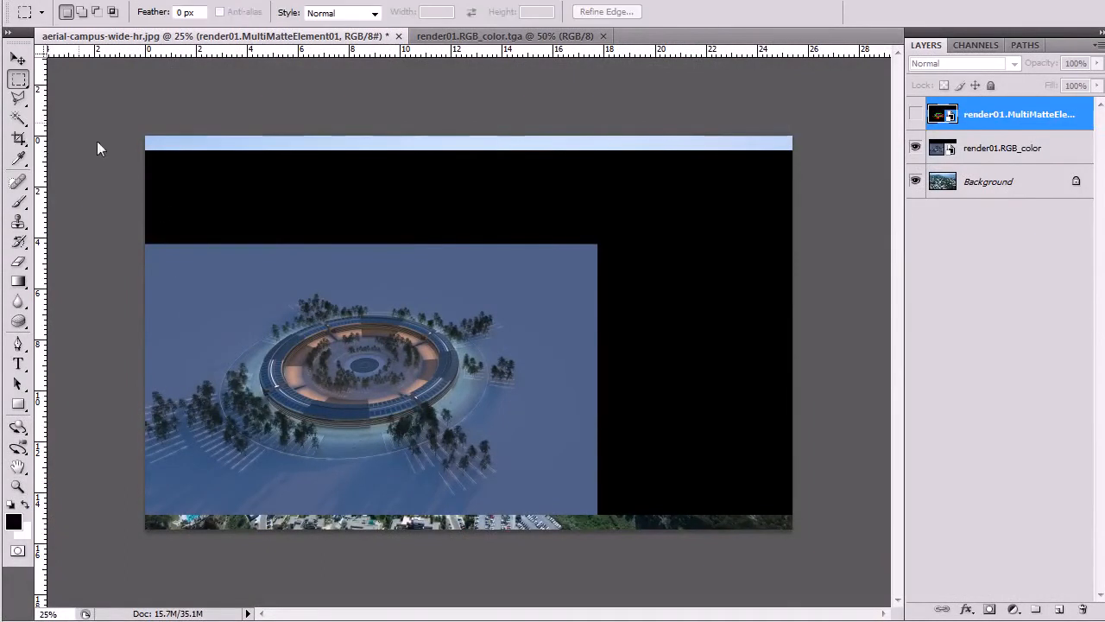
left_click_drag(145, 245, 596, 513)
left_click(646, 315)
left_click(915, 114)
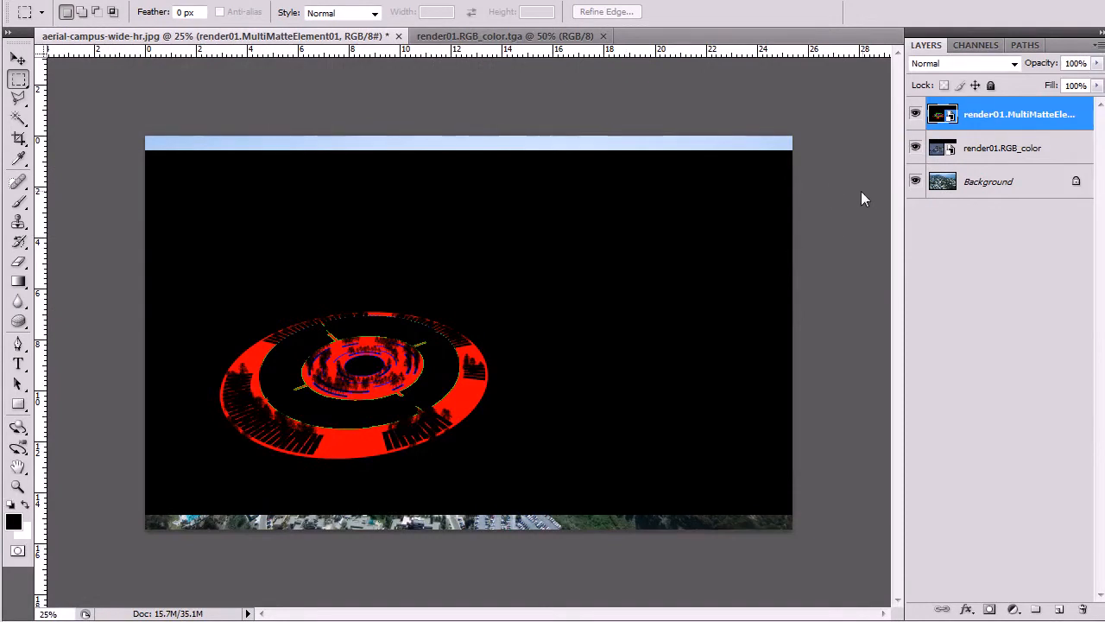
right_click(1014, 118)
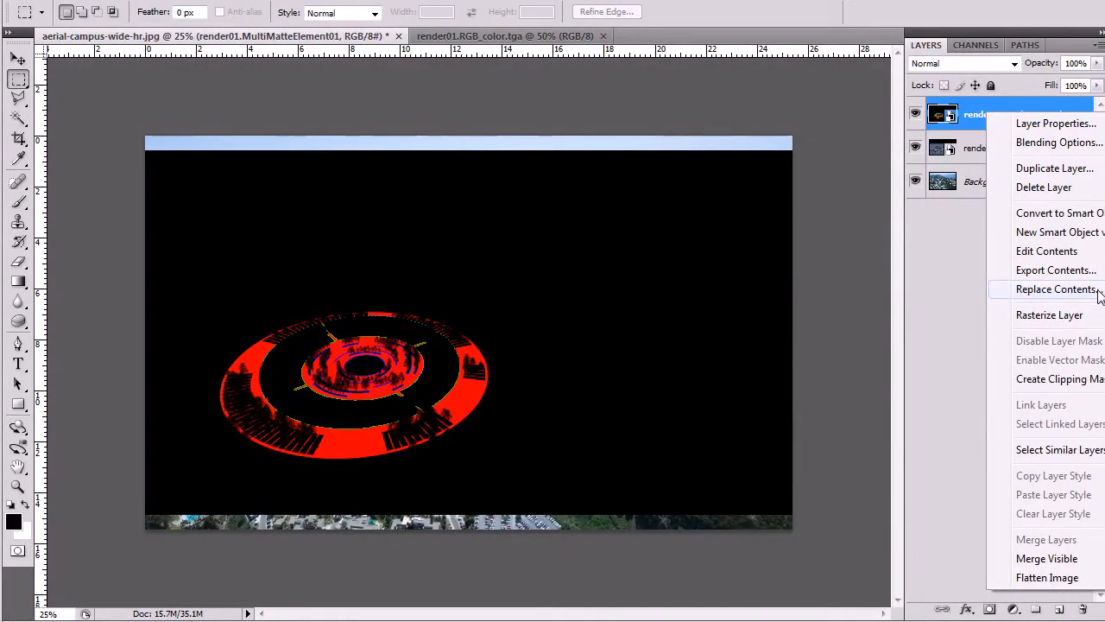
left_click(1055, 289)
left_click(1089, 614)
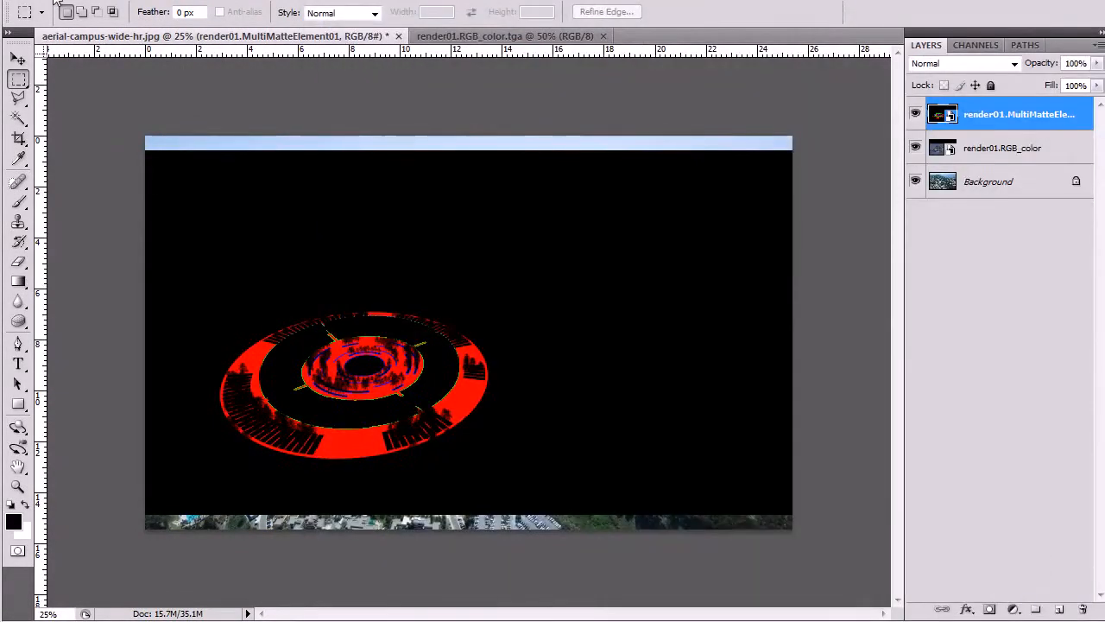
Place render01.MultiMatteElement02 as a new layer above MultiMatteElement01, keeping its default size and position.
left_click(54, 1)
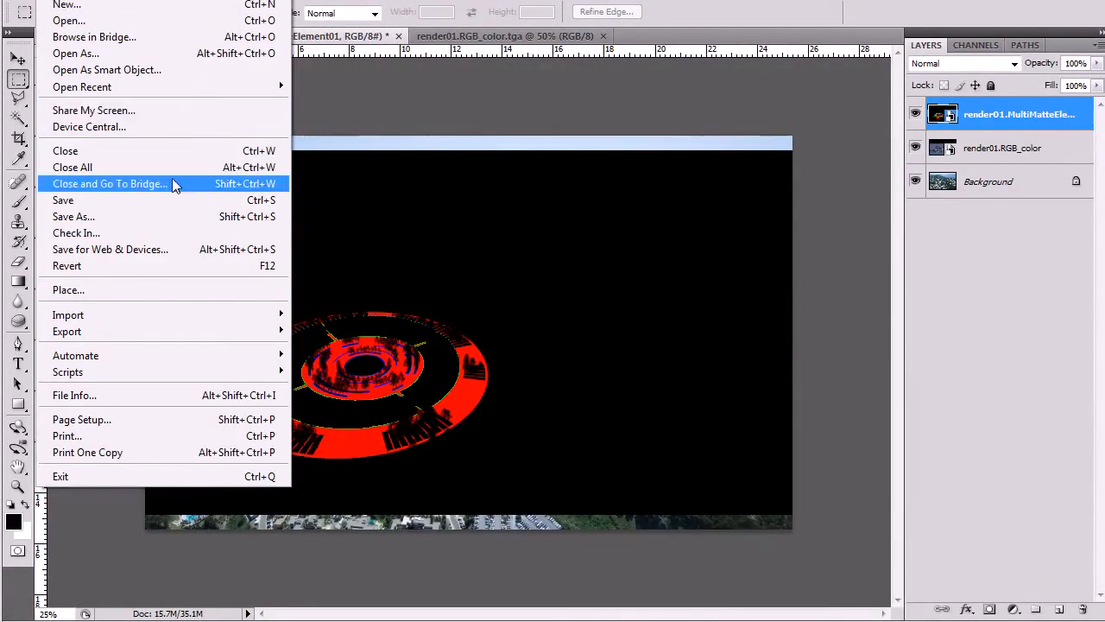
left_click(176, 291)
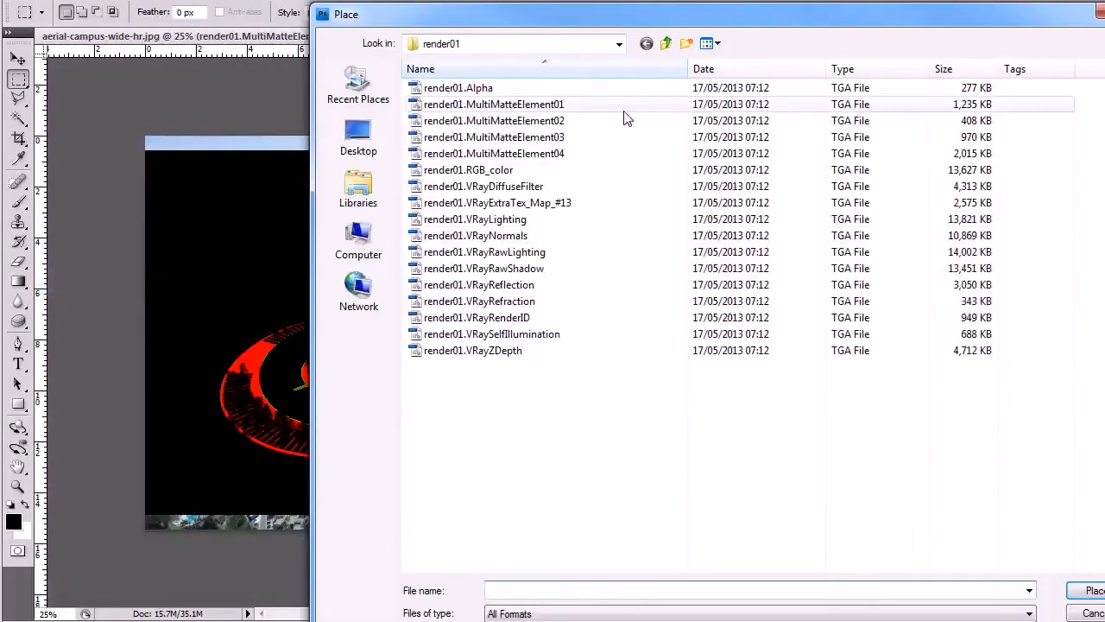
double_click(587, 121)
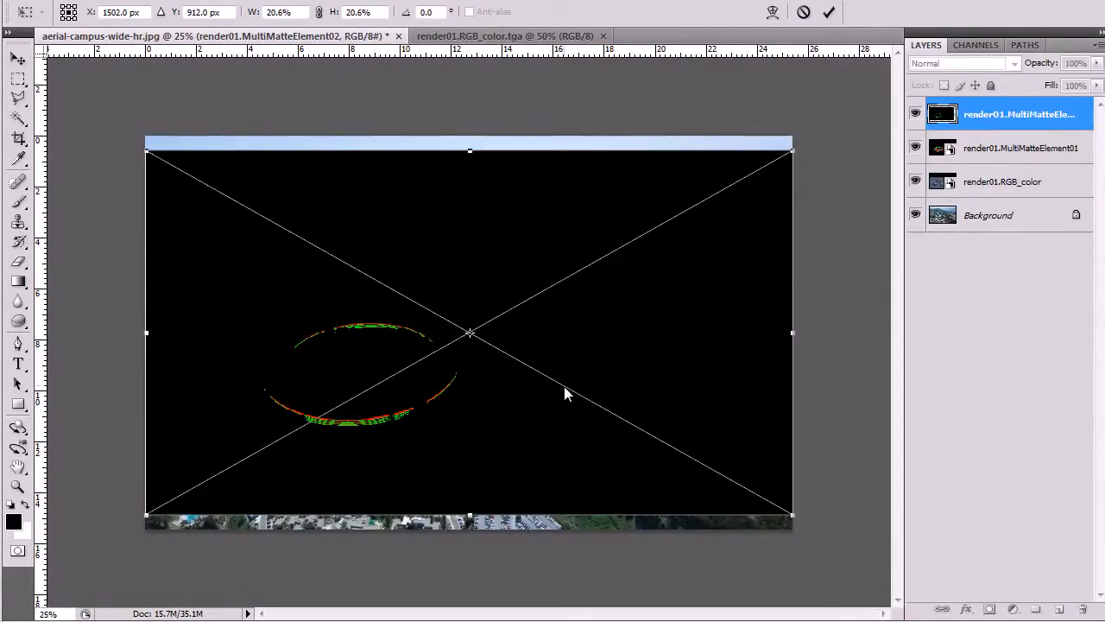
key("Return")
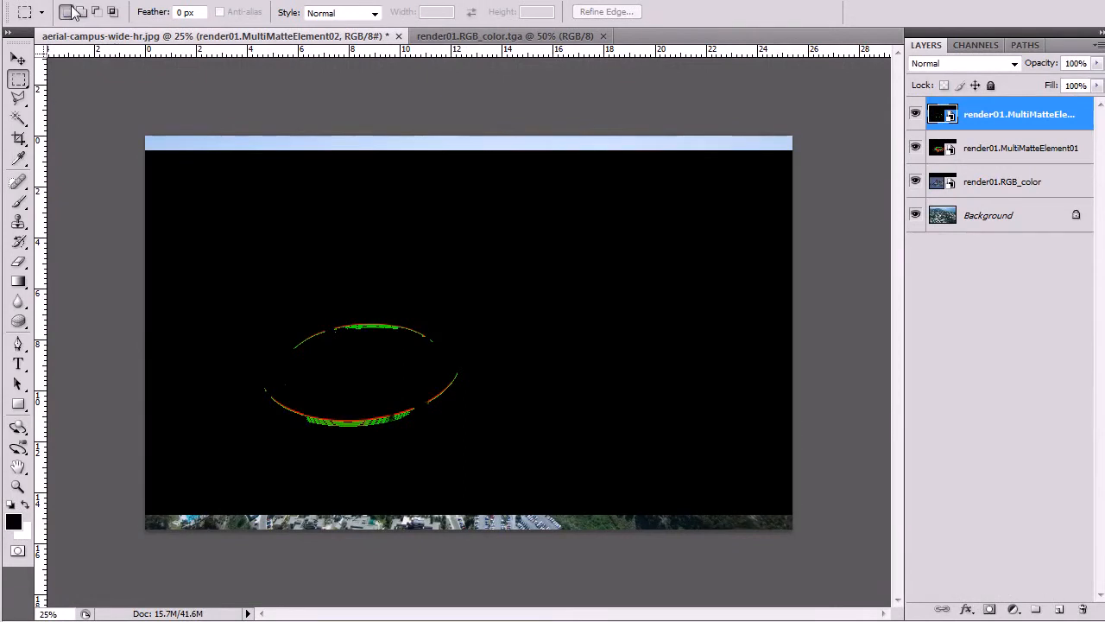
Place render01.MultiMatteElement03 as a new layer above MultiMatteElement02, keeping its default size and position.
key("ctrl+a")
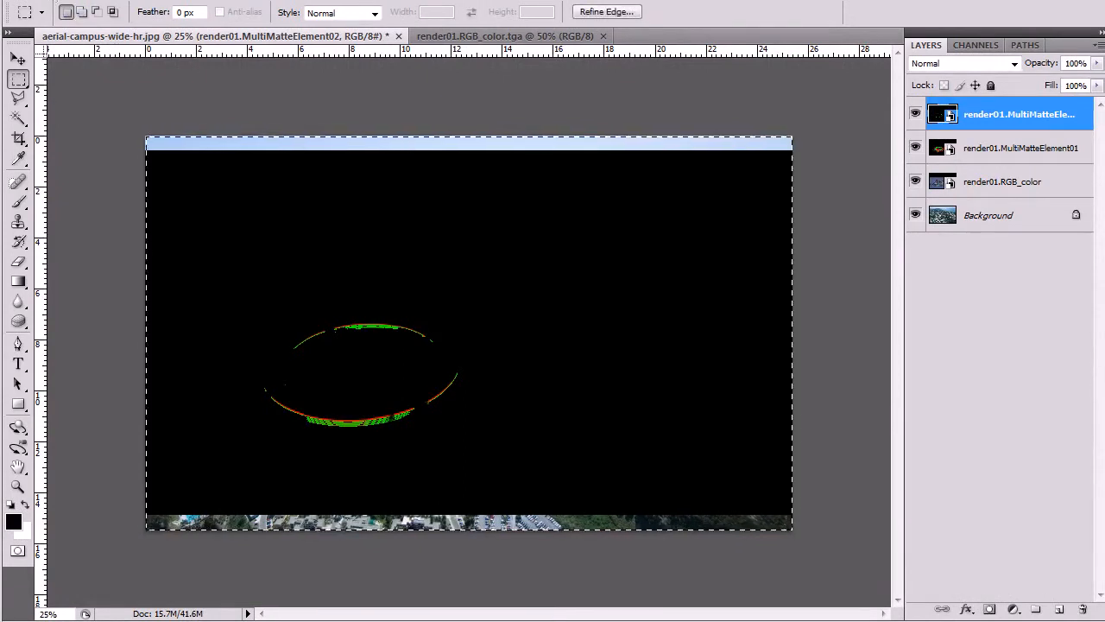
left_click(47, 2)
left_click(86, 290)
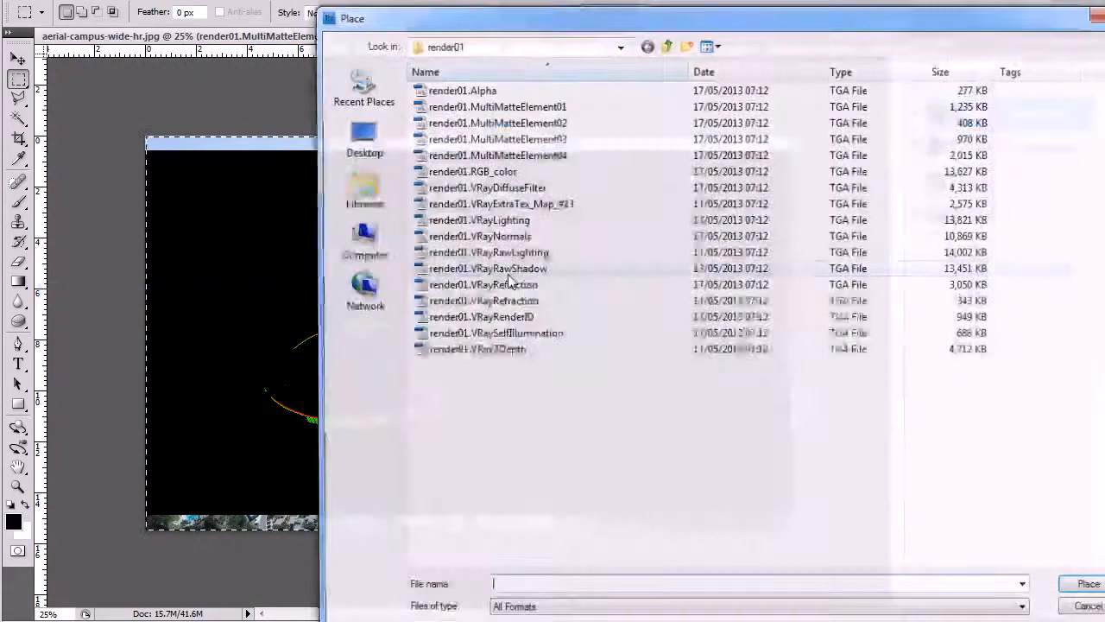
double_click(580, 138)
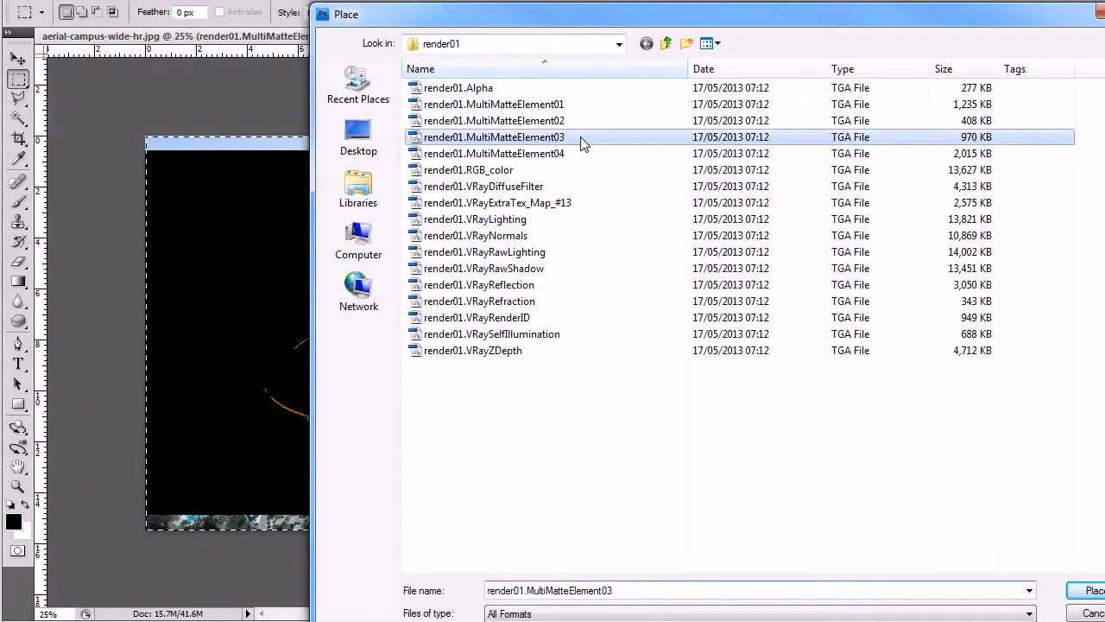
key("Return")
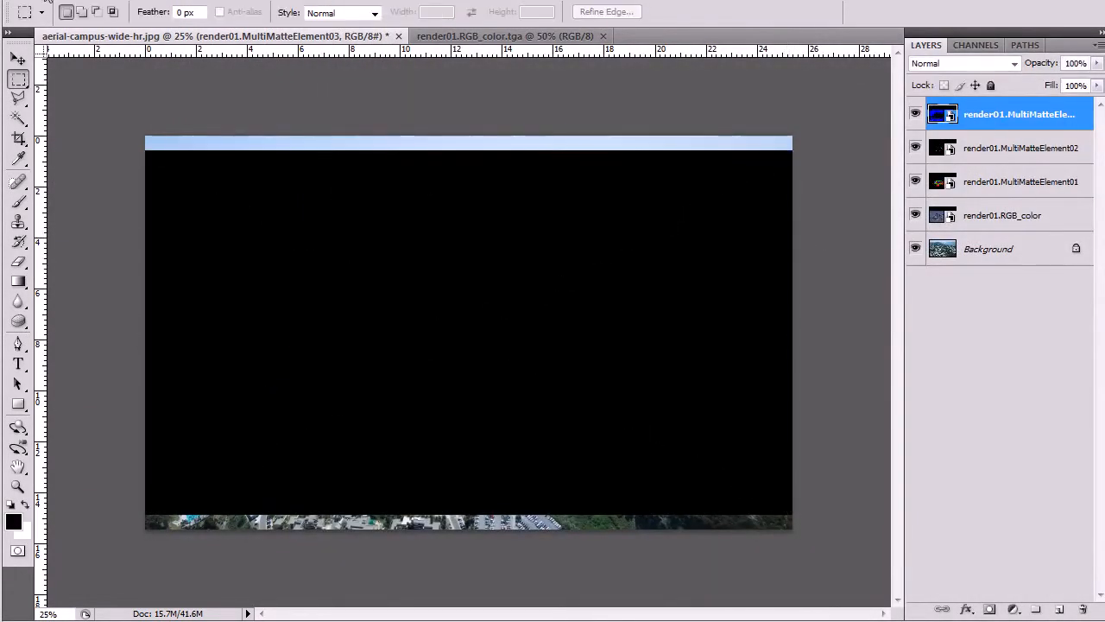
Place render01.MultiMatteElement04 as a new layer above MultiMatteElement03, keeping its default size and position.
left_click(47, 2)
left_click(485, 177)
key("ctrl+a")
left_click(48, 1)
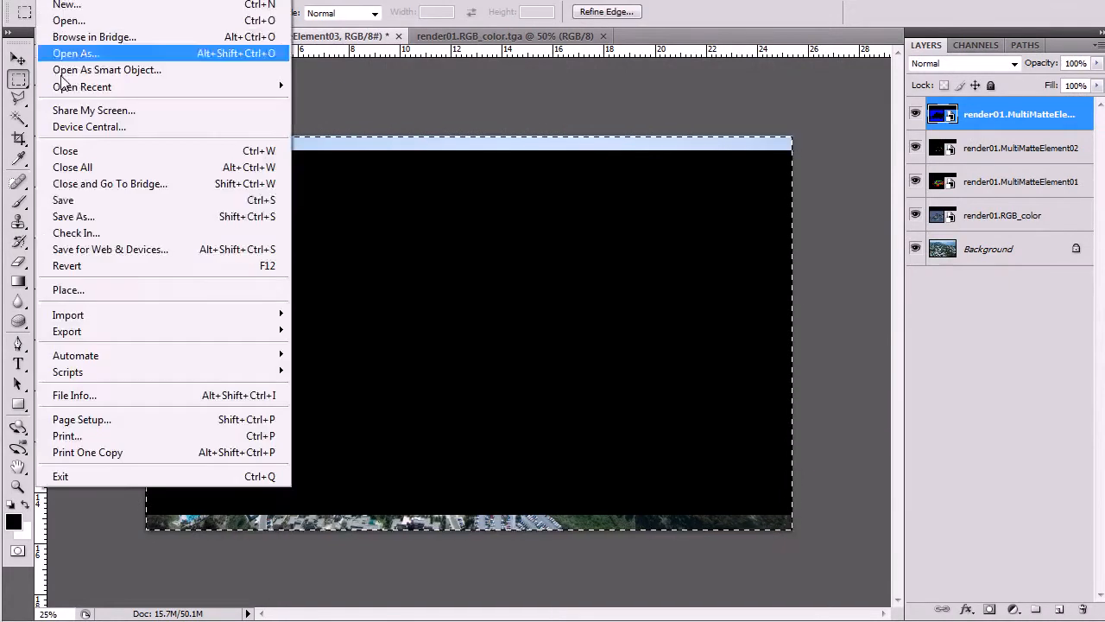
left_click(122, 289)
double_click(576, 157)
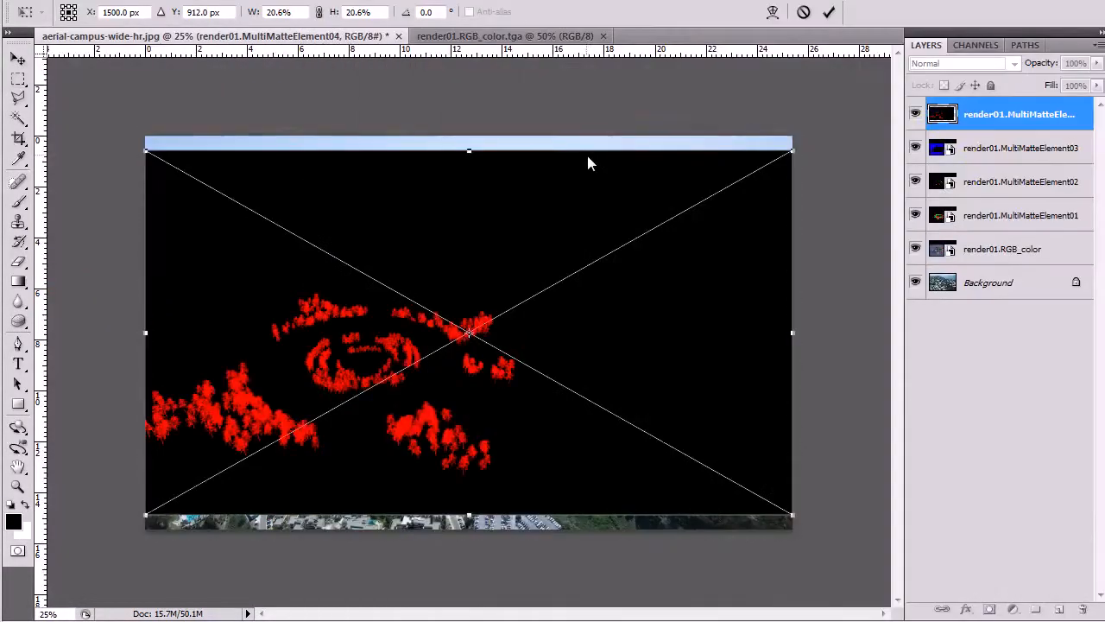
key("Return")
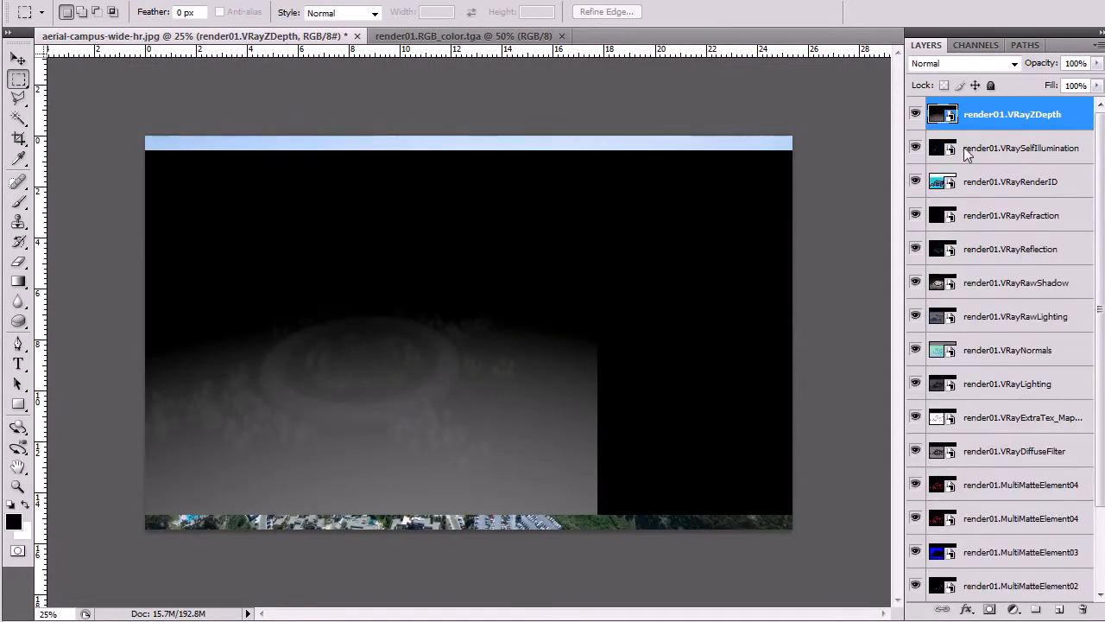
Inspect the placed render elements from VRayZDepth down to VRayNormals by hiding their layers one by one and showing them all again.
left_click(915, 114)
left_click(915, 147)
left_click(915, 181)
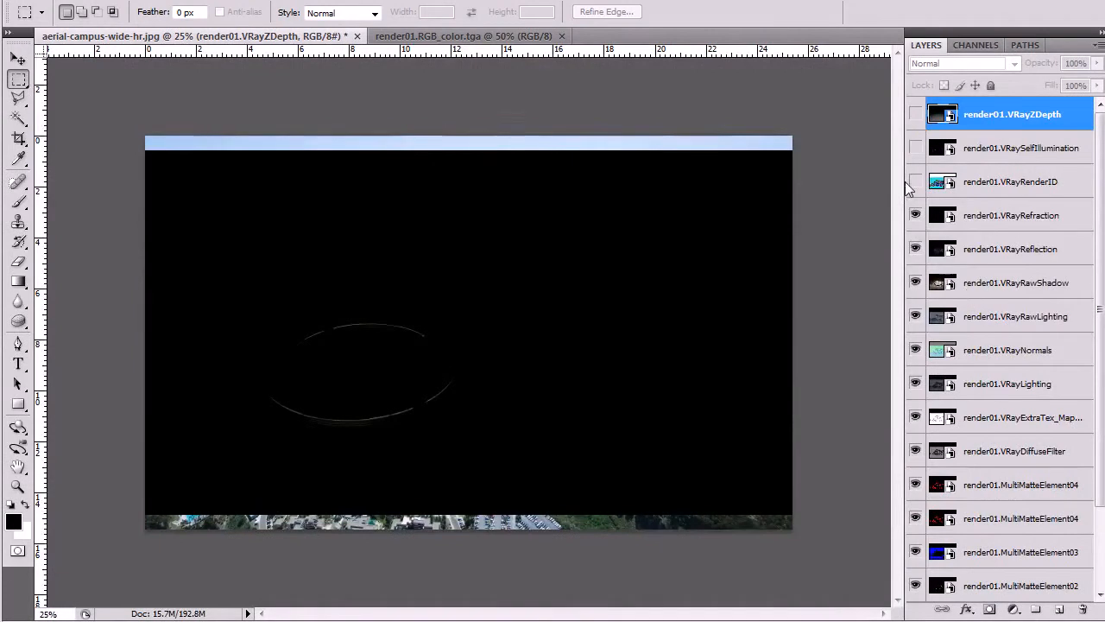
left_click(915, 215)
left_click(915, 249)
left_click(915, 282)
left_click(915, 316)
left_click(915, 350)
left_click(915, 349)
left_click(915, 316)
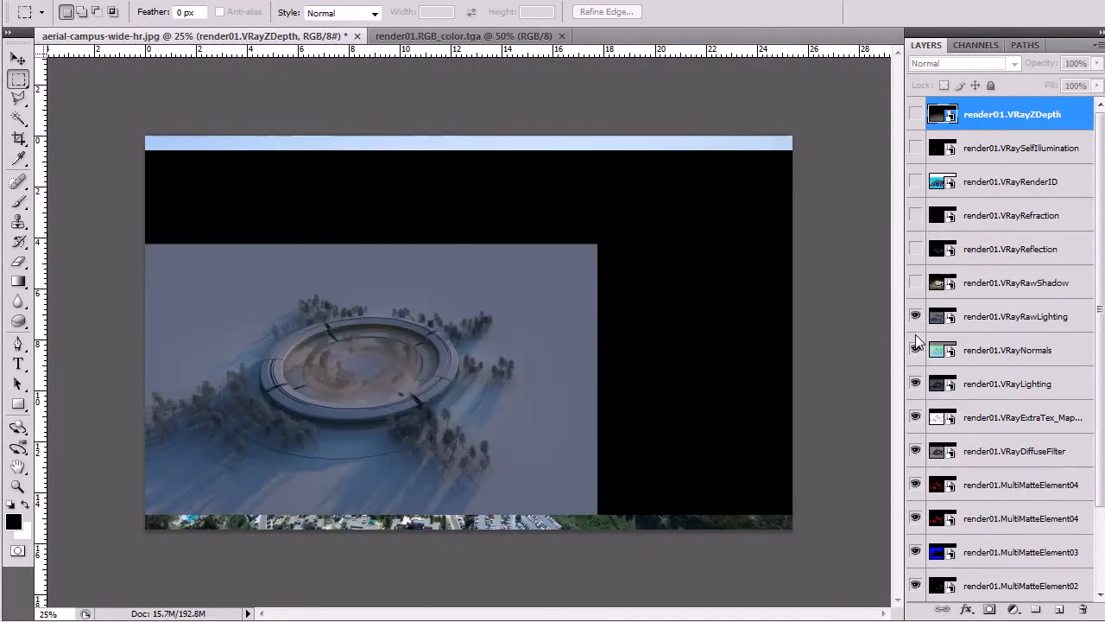
left_click(915, 282)
left_click(915, 248)
left_click(915, 215)
left_click(915, 181)
left_click(915, 147)
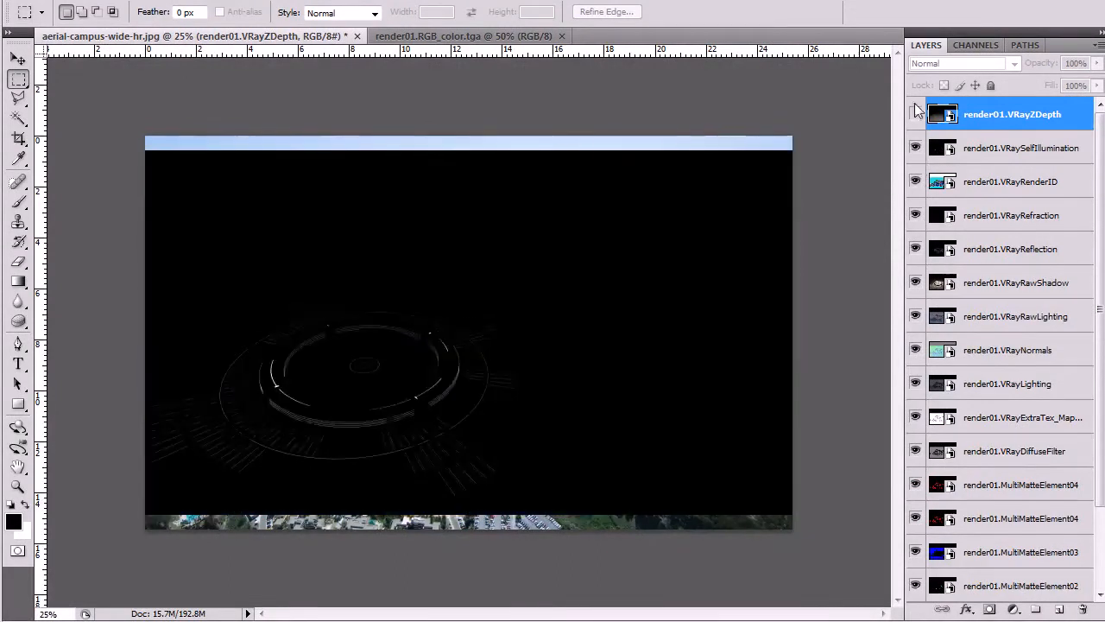
left_click(915, 114)
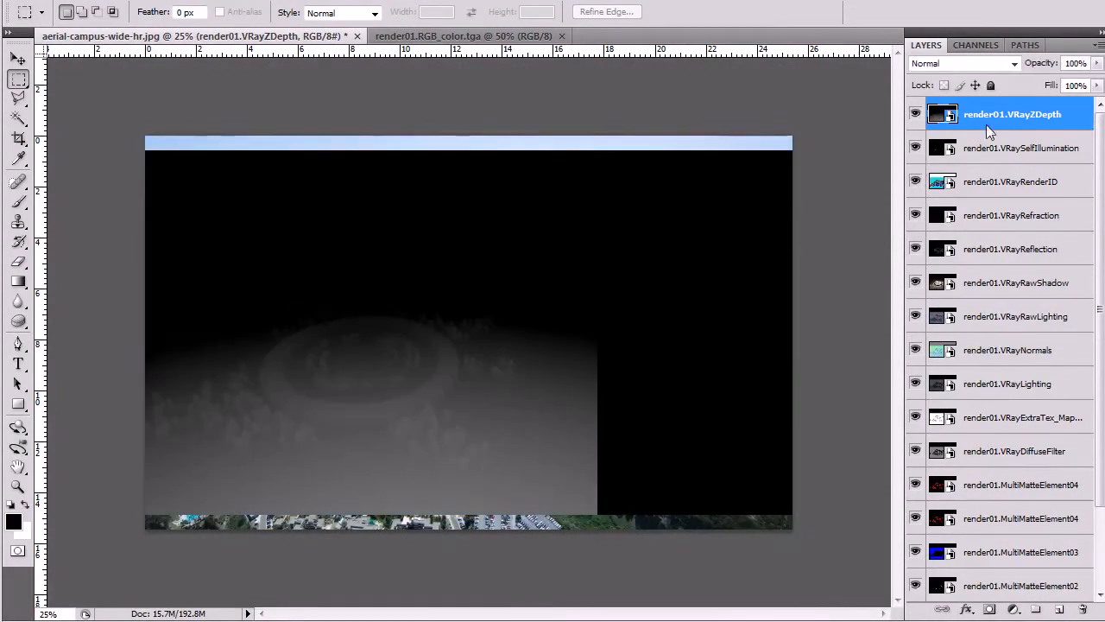
Create a layer group named "masks" above the VRayZDepth layer.
left_click(1037, 609)
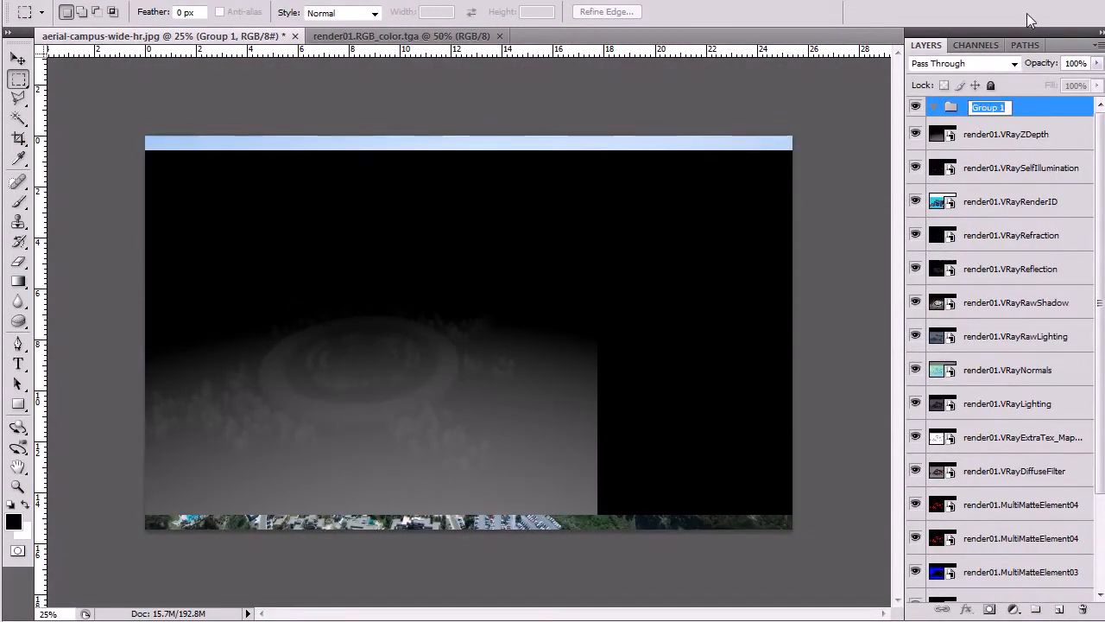
type("masks")
key("Return")
Create a second layer group named "selection masks" above the masks group.
left_click(1036, 609)
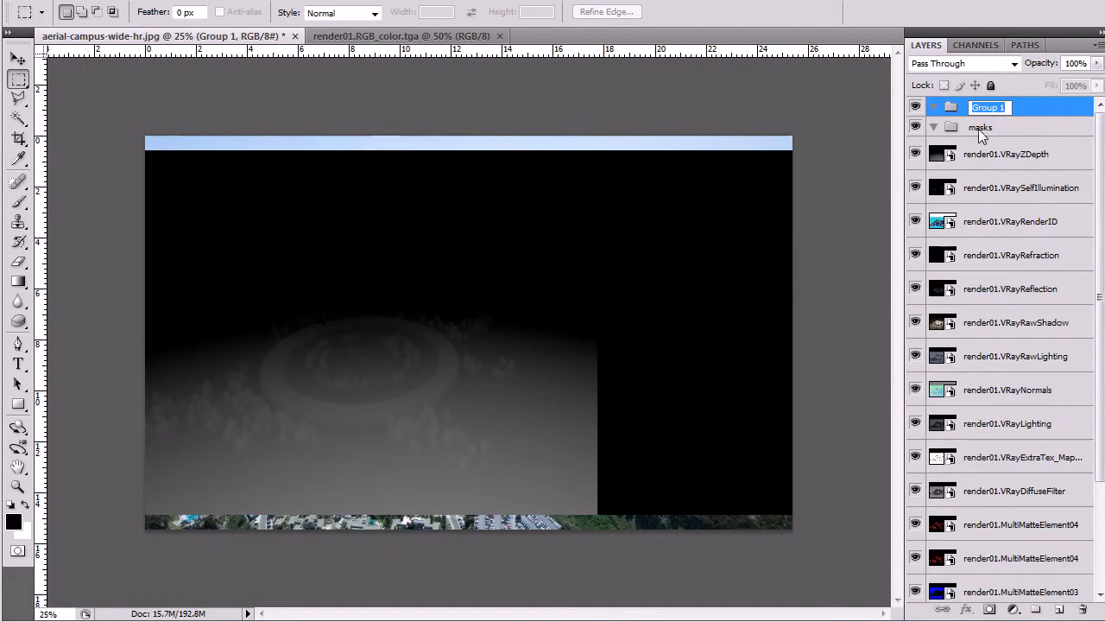
type("selection mask")
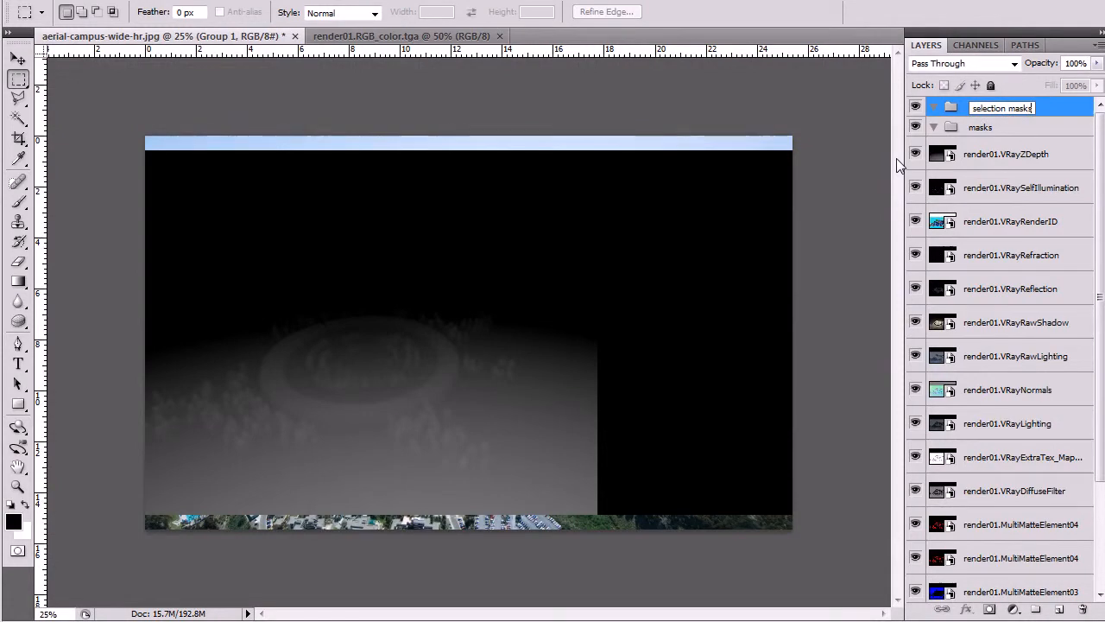
type("s")
key("Return")
Rename the masks group as "overlay masks".
left_click(979, 127)
double_click(979, 127)
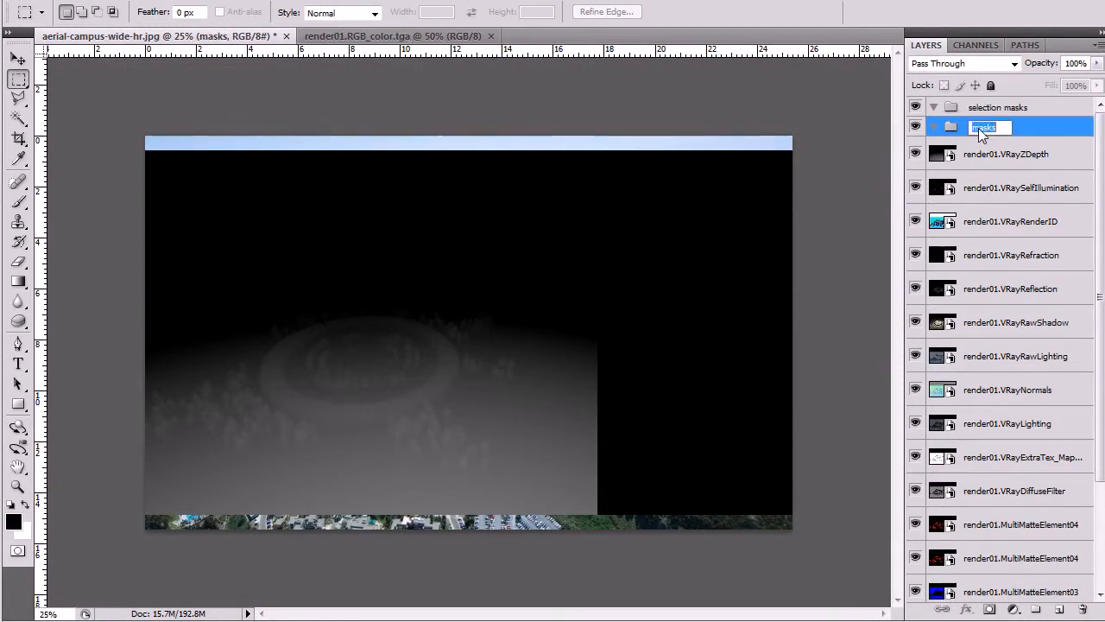
type("overlay")
key("Return")
Move the VRayZDepth and VRaySelfIllumination layers into the overlay masks group.
left_click(1023, 165)
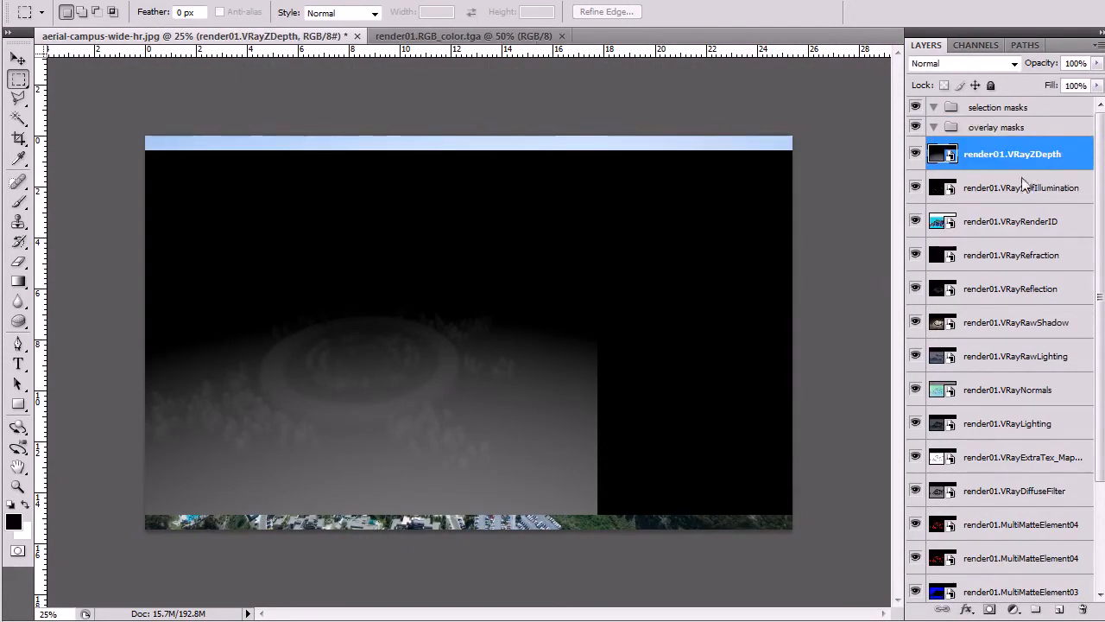
left_click_drag(998, 158, 1013, 128)
left_click(1010, 192)
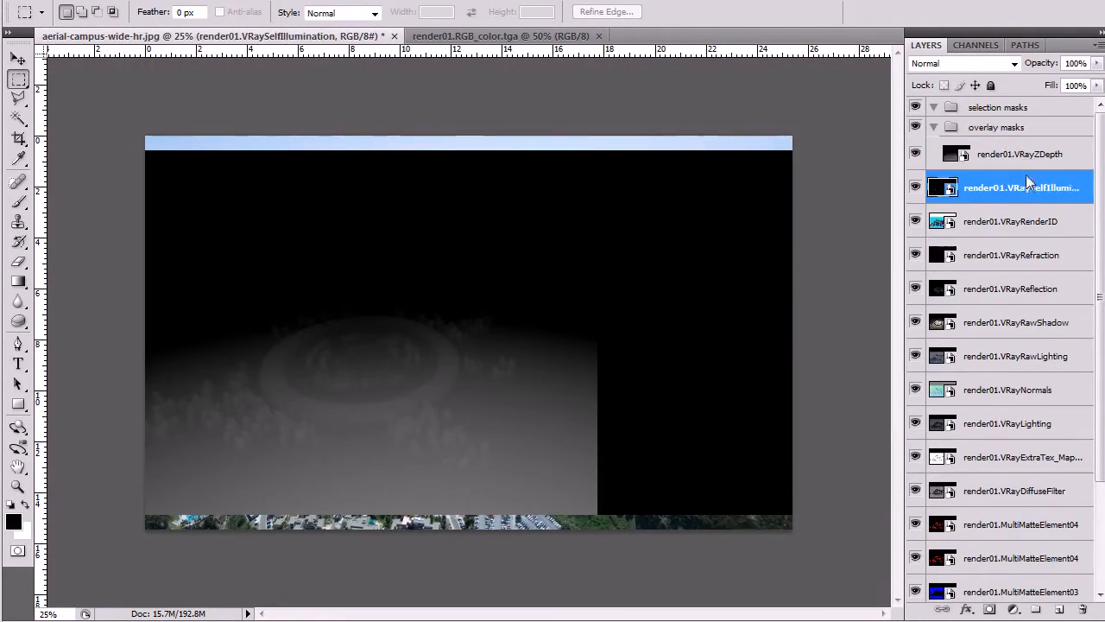
left_click_drag(1011, 188, 1023, 148)
Move the VRayRenderID layer into the selection masks group and hide that group.
left_click(1018, 224)
left_click_drag(990, 225, 1034, 105)
left_click_drag(1031, 109, 1031, 110)
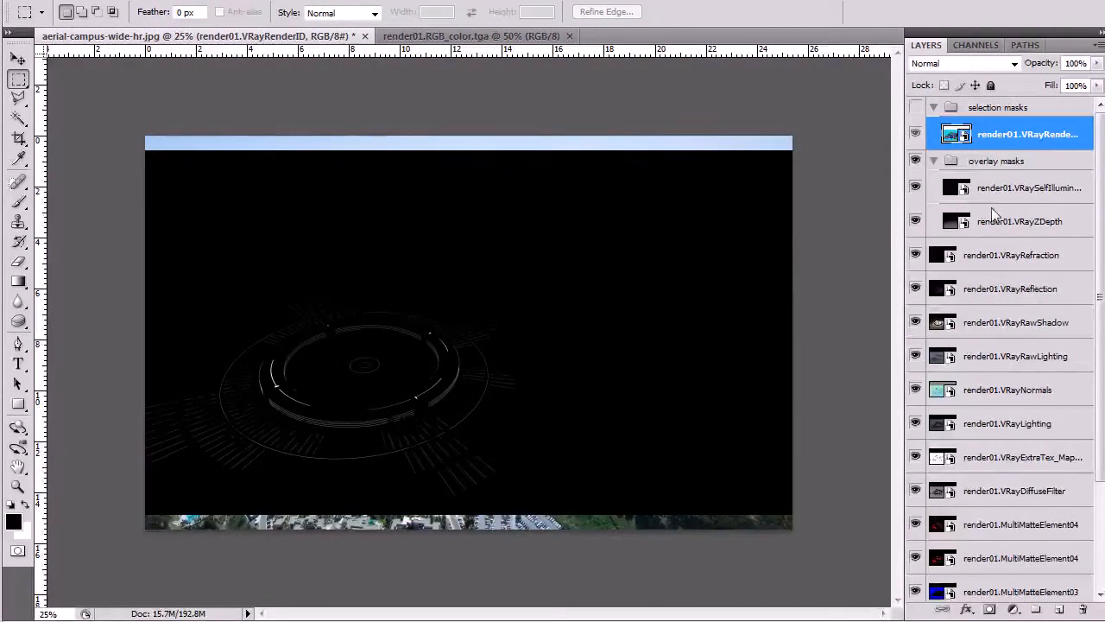
left_click(918, 107)
Move the VRayRefraction, VRayReflection, VRayRawShadow and VRayRawLighting layers into the overlay masks group.
left_click(1010, 258)
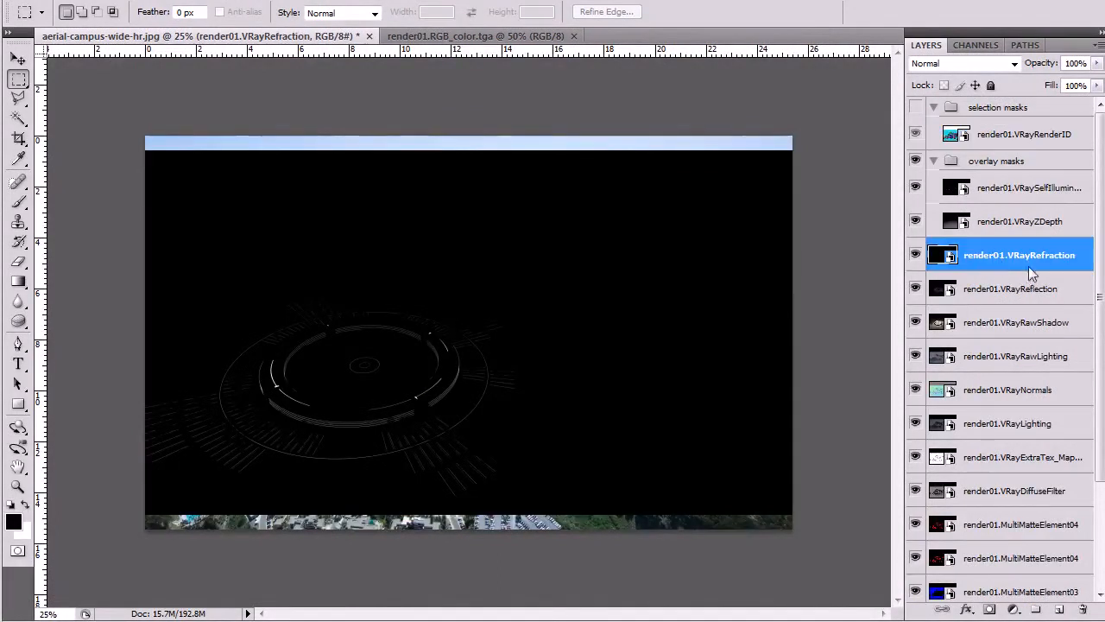
left_click_drag(1041, 256, 1053, 177)
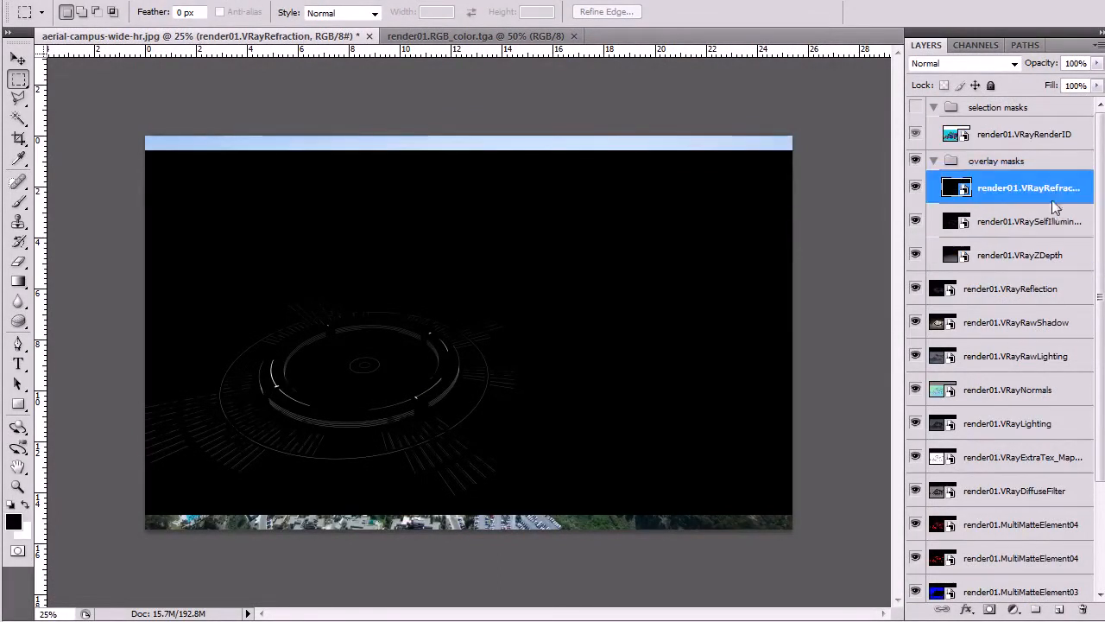
left_click_drag(1023, 294, 1057, 211)
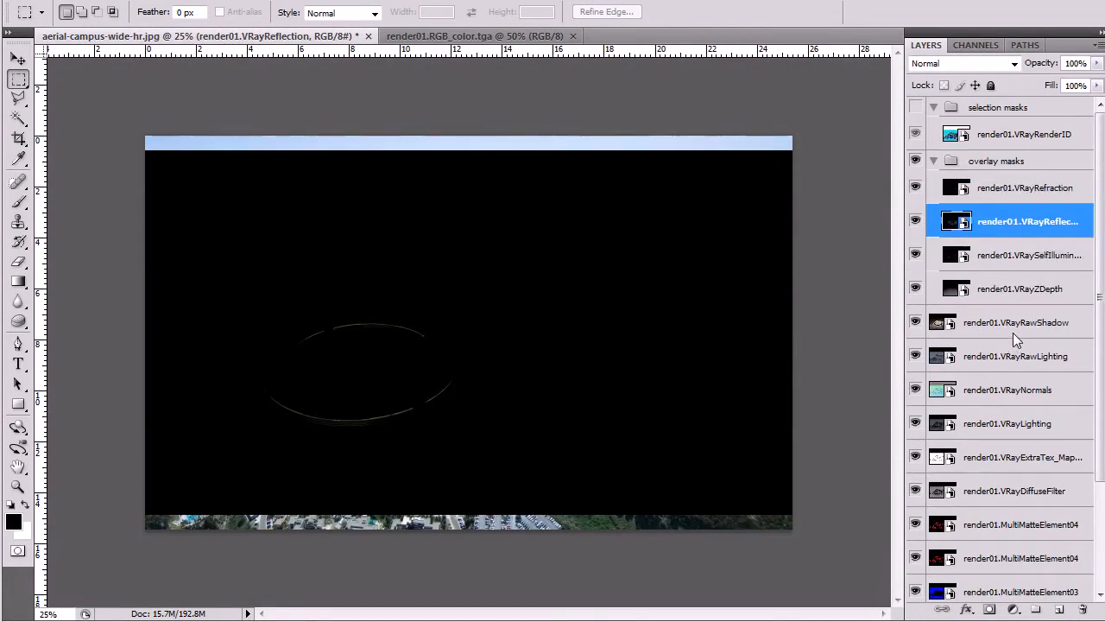
left_click_drag(1013, 329, 1031, 183)
left_click(1004, 361)
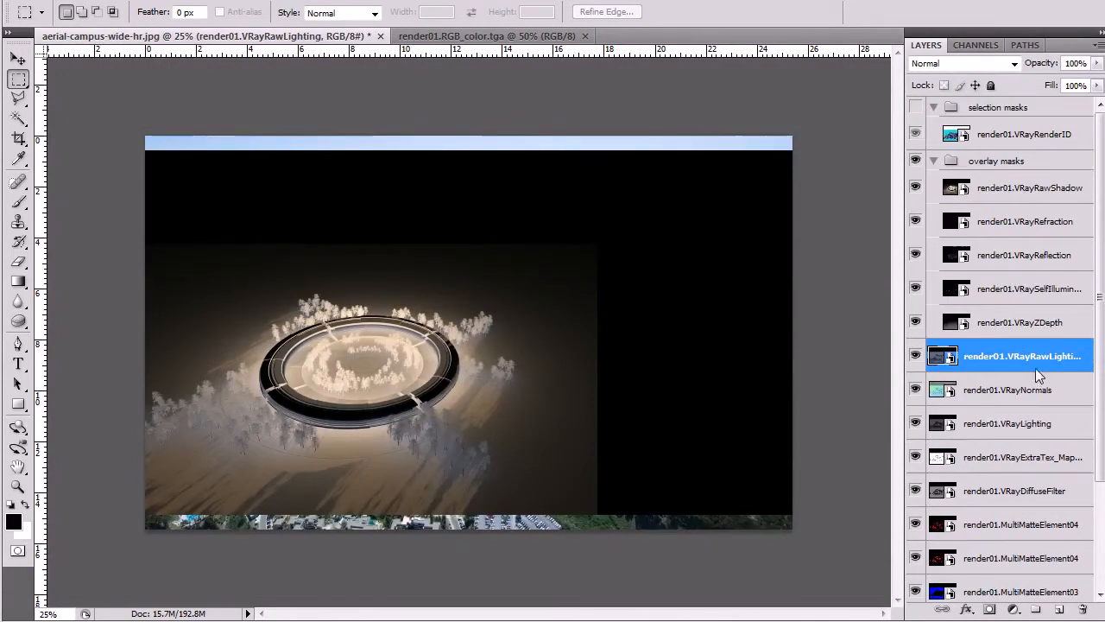
left_click_drag(1042, 363, 1021, 179)
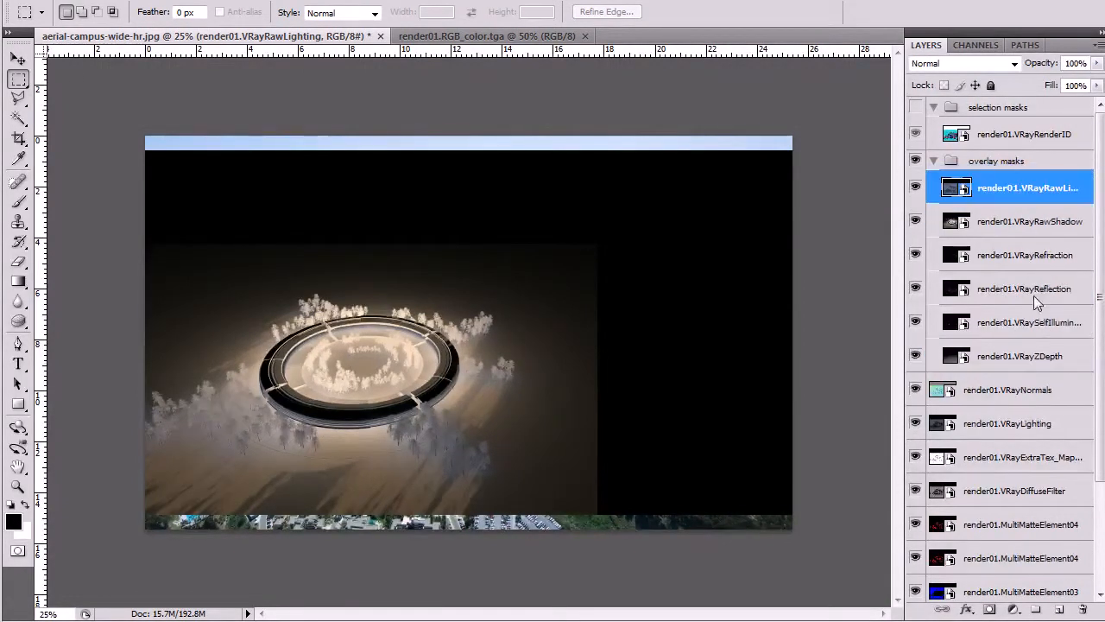
Move VRayNormals into the selection masks group, and VRayLighting, VRayExtraTex_Map_#13 and VRayDiffuseFilter into the overlay masks group.
left_click_drag(1034, 391, 1018, 128)
left_click(1015, 457)
left_click_drag(1026, 423, 1043, 221)
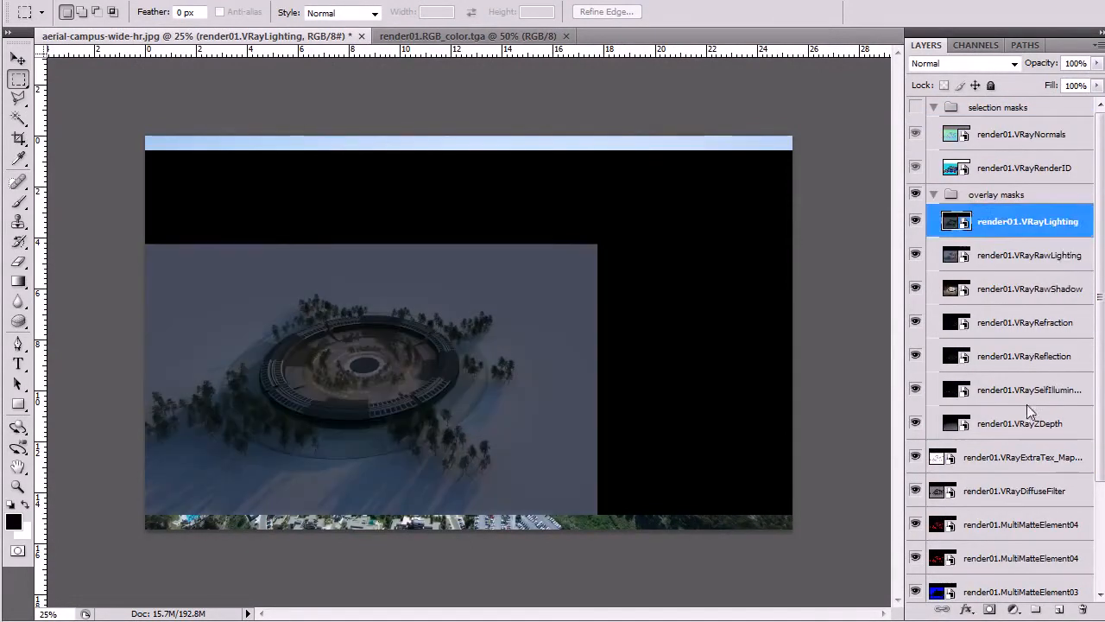
left_click_drag(1045, 461, 1042, 217)
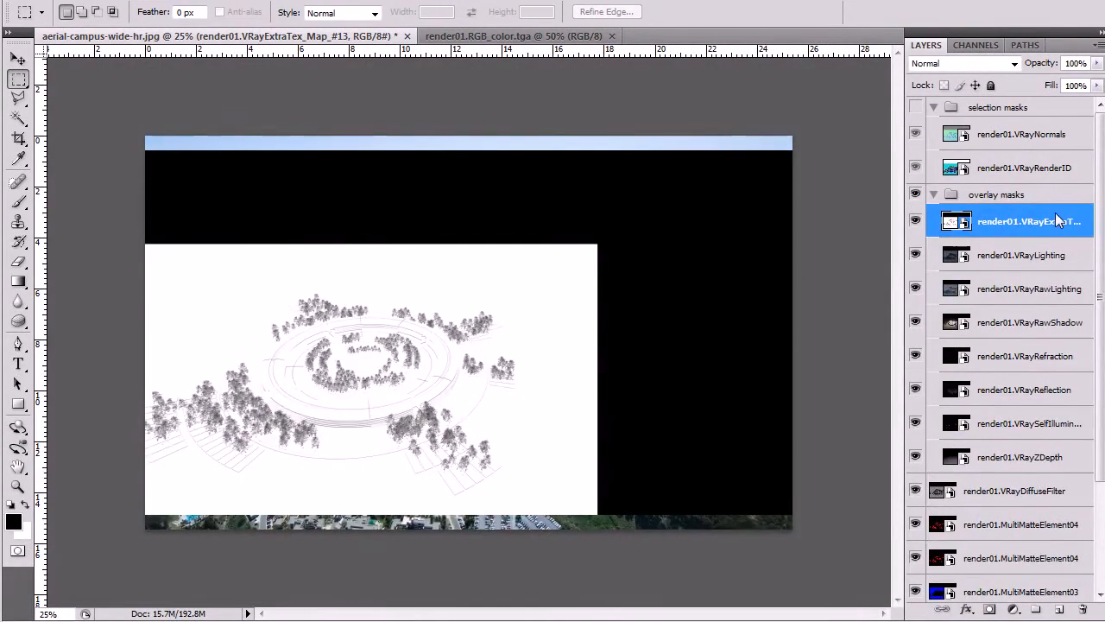
left_click(1071, 499)
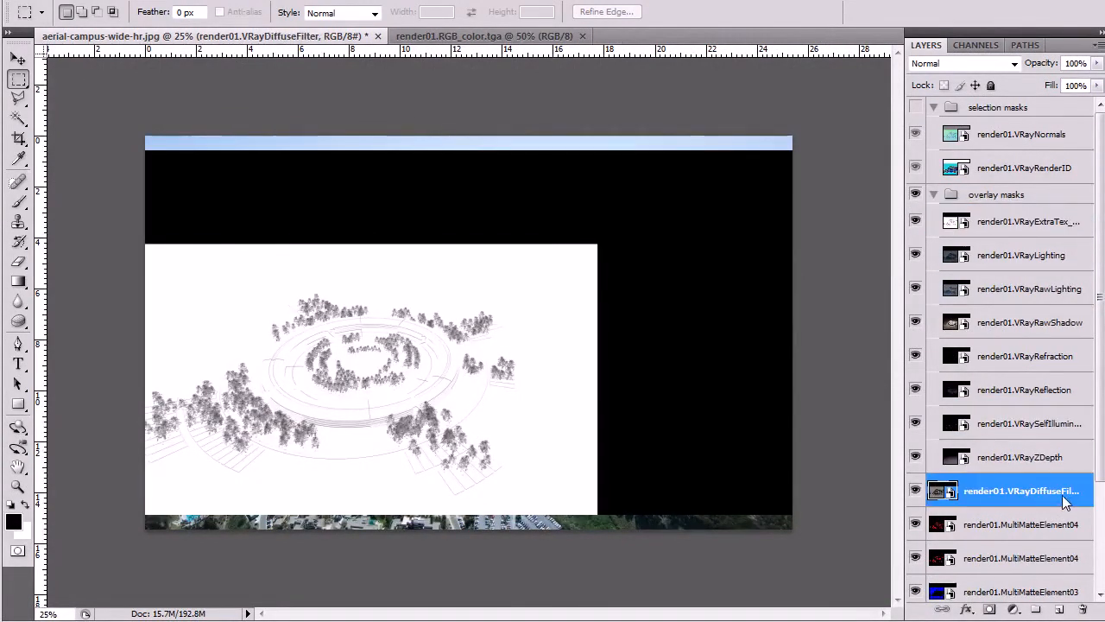
left_click_drag(1053, 494, 1046, 219)
Move all the MultiMatteElement layers together to the top of the selection masks group.
left_click(1018, 524)
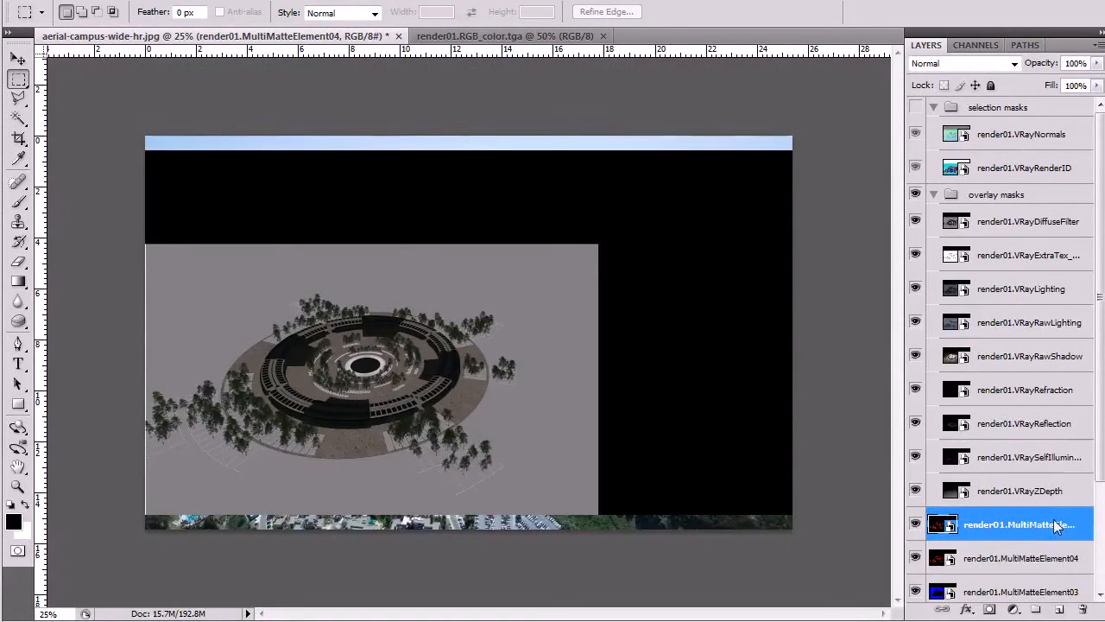
scroll(1062, 524, "down", 3)
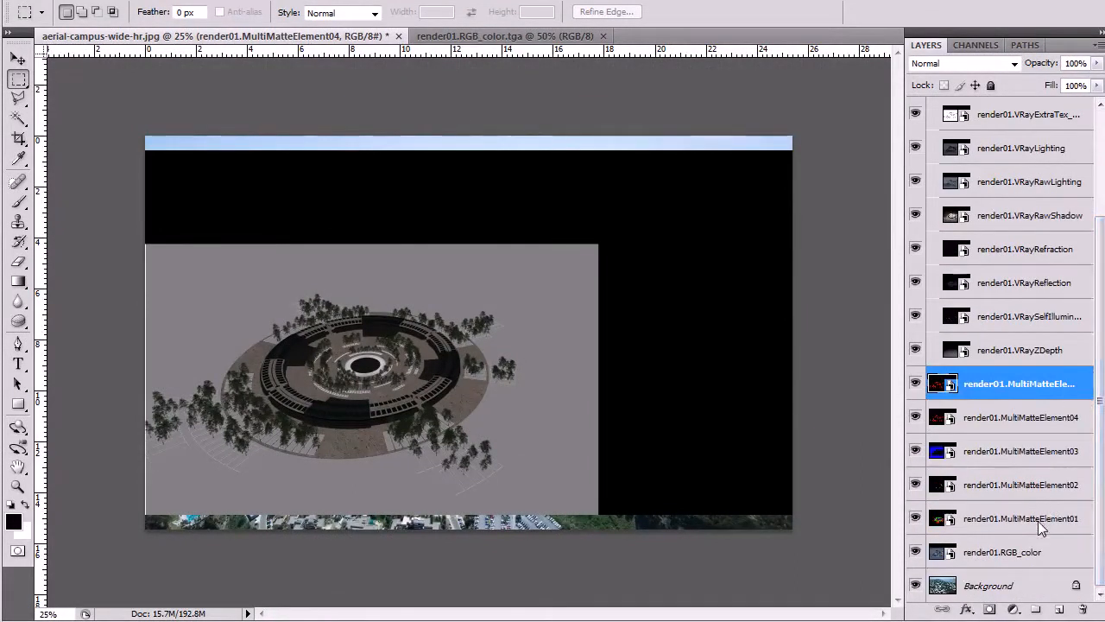
left_click(1075, 522, "shift")
left_click_drag(1070, 473, 1033, 139)
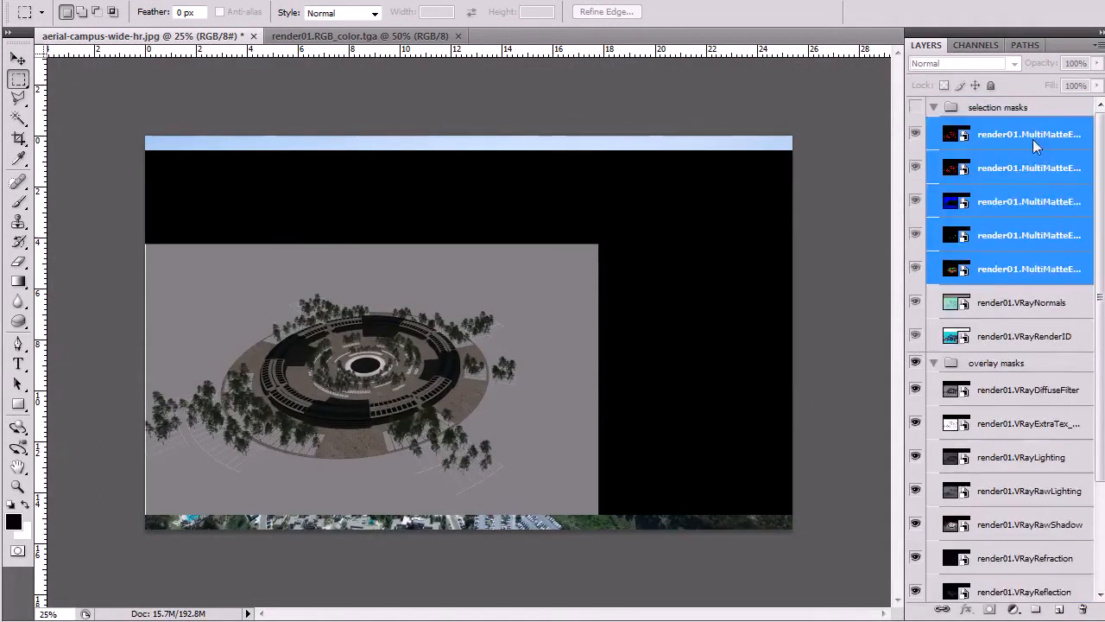
Select the render01.RGB_color layer and collapse the selection masks group.
scroll(1033, 346, "down", 3)
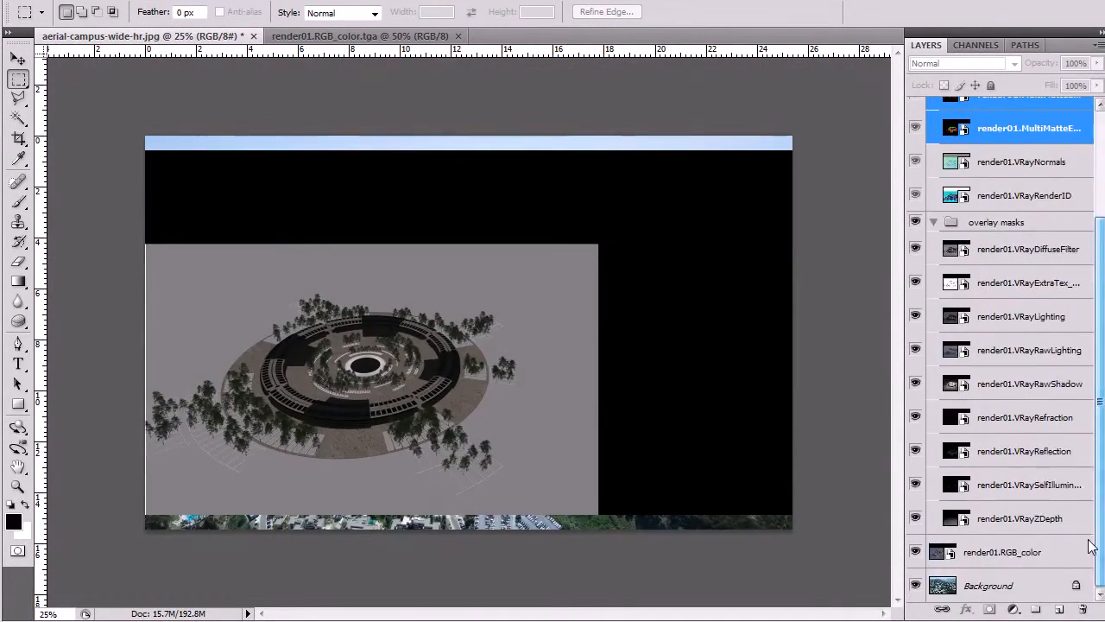
left_click(1047, 559)
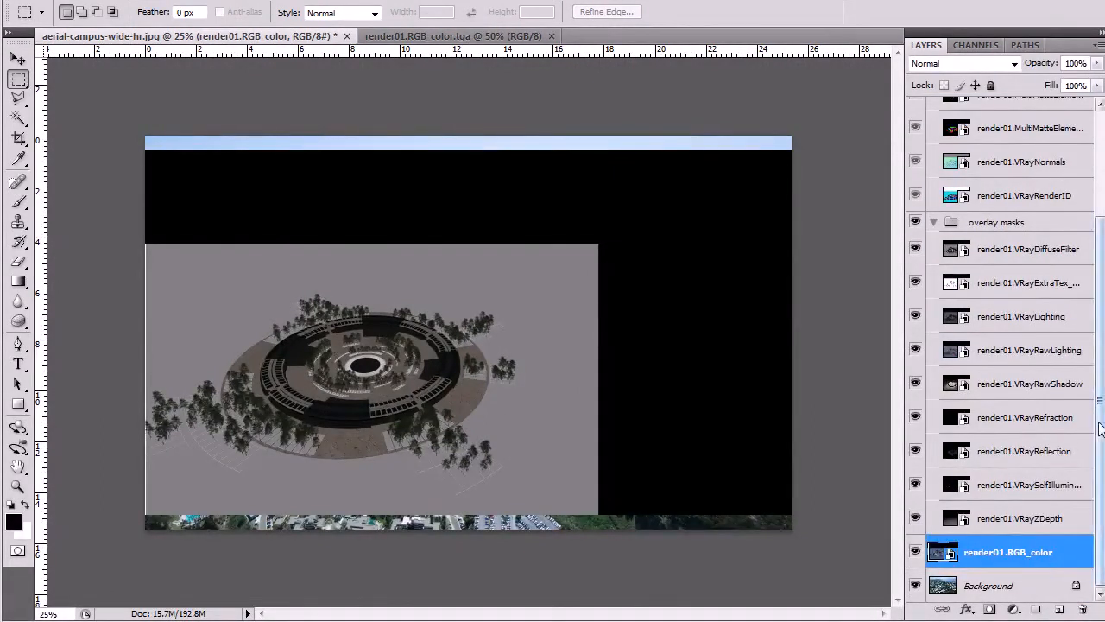
scroll(1079, 203, "up", 3)
left_click(933, 107)
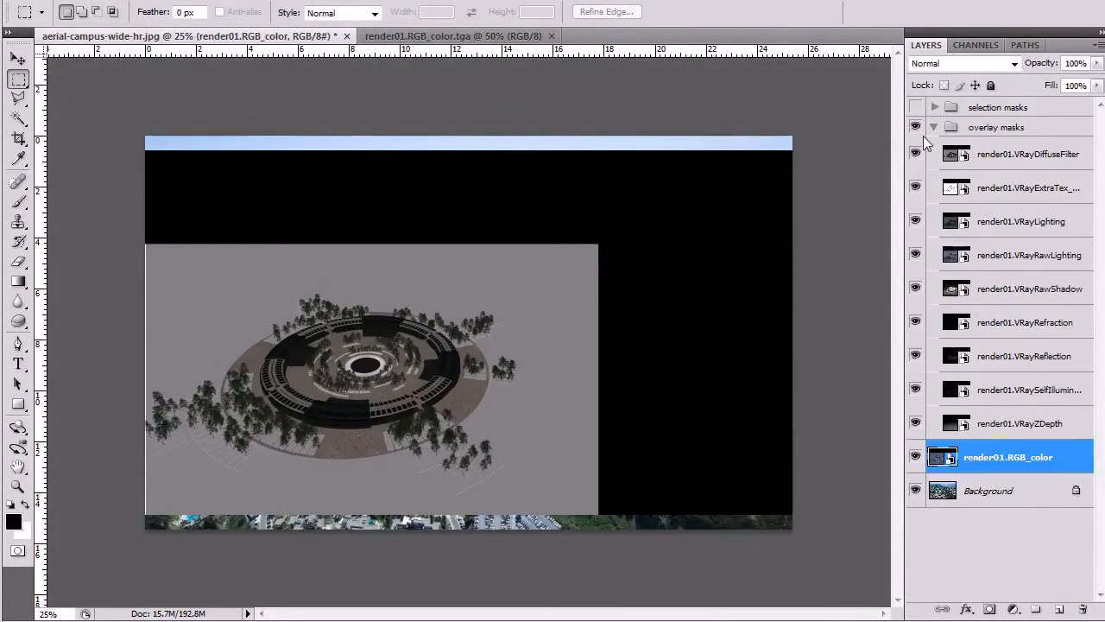
Check the overlay masks group and its VRayDiffuseFilter layer by briefly hiding each, and collapse the group.
left_click(915, 127)
left_click(915, 127)
left_click(915, 153)
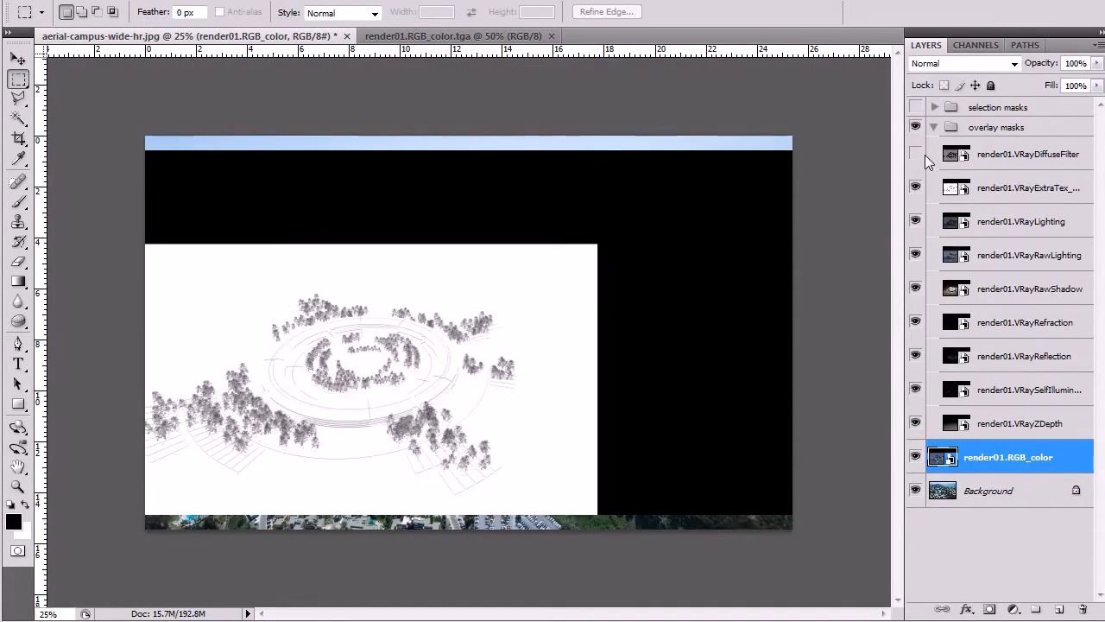
left_click(917, 153)
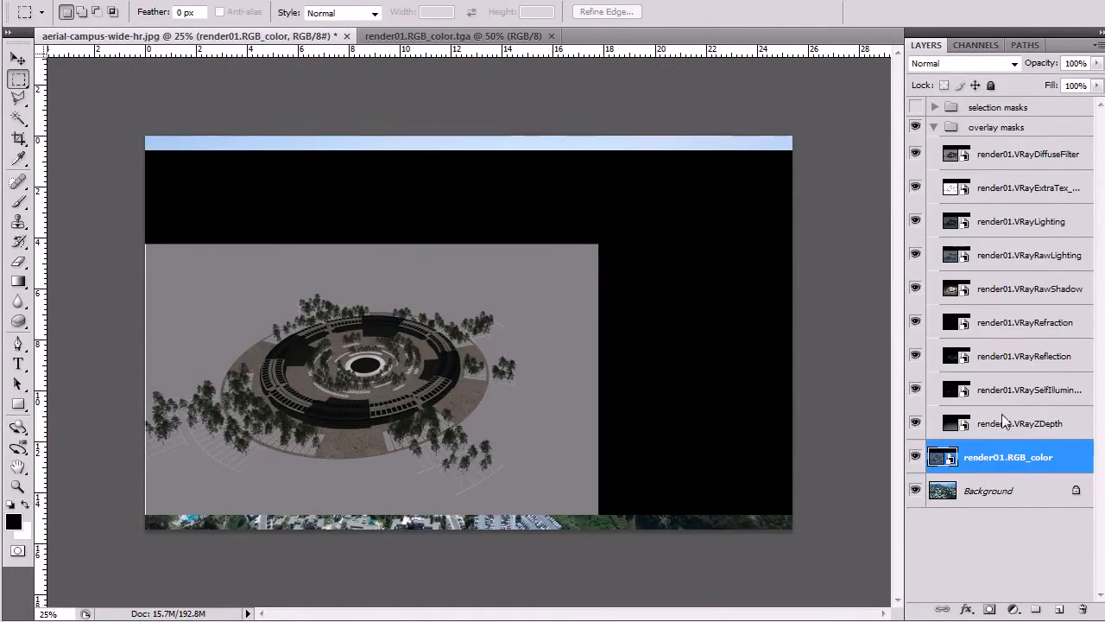
left_click(934, 127)
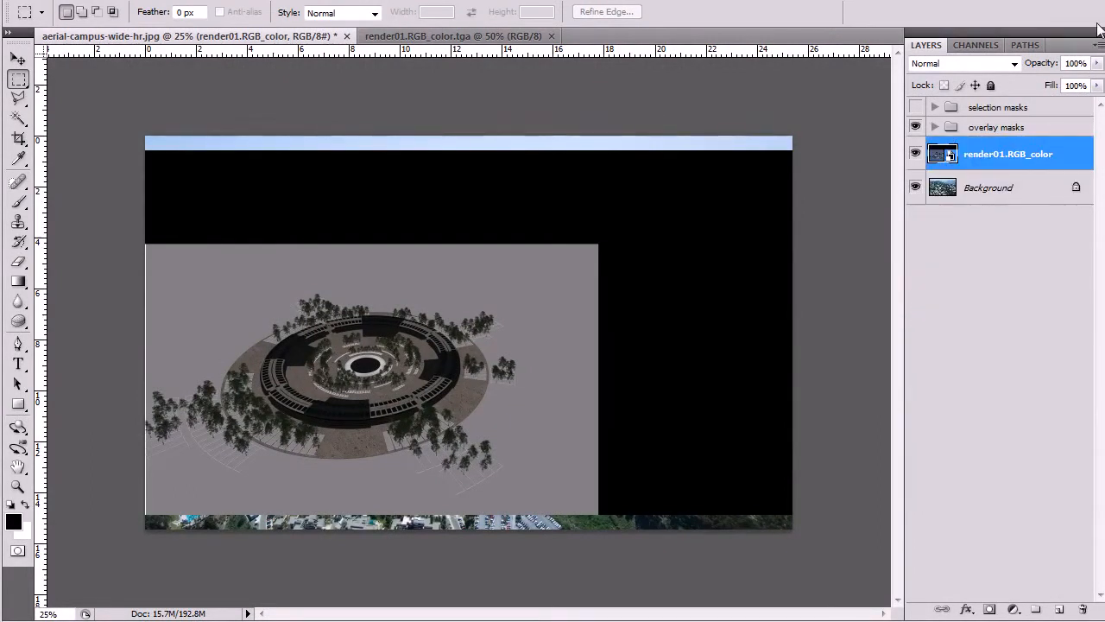